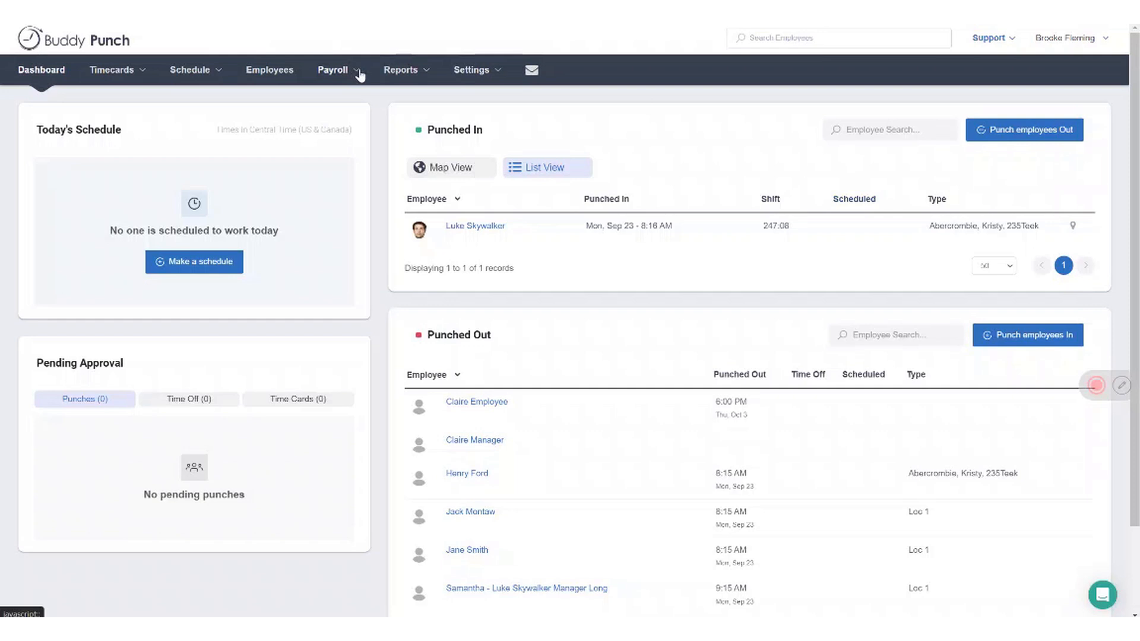
Open the payroll people list and look over the blank W-2 payroll profile form for the first listed employee, leaving it unsaved
{"action": "left_click", "coordinate": [359, 72]}
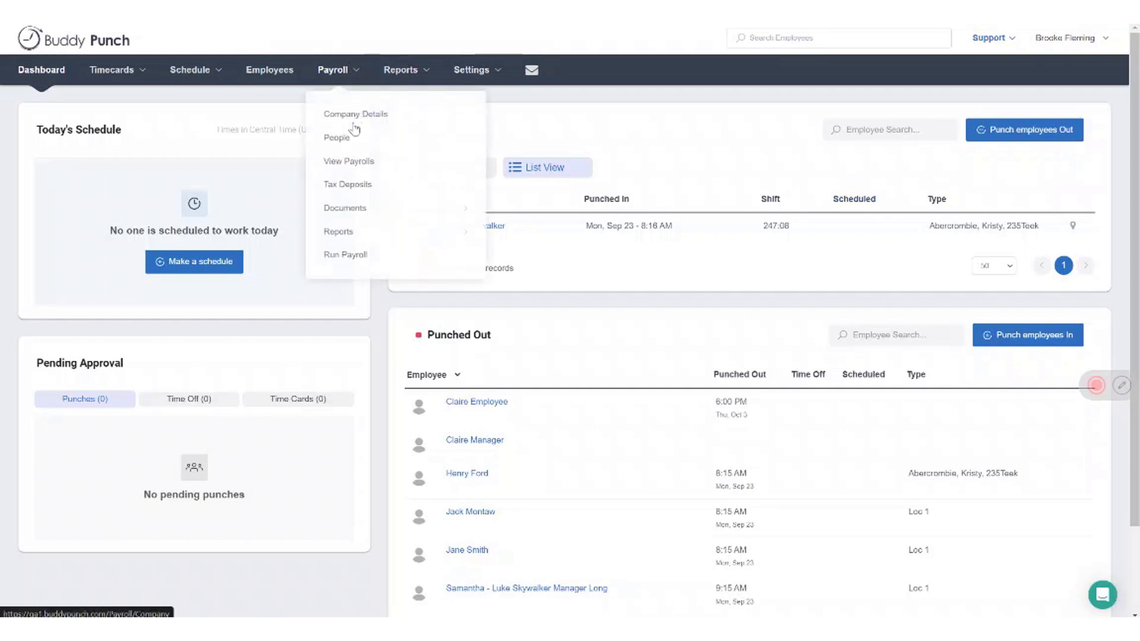
{"action": "left_click", "coordinate": [349, 141]}
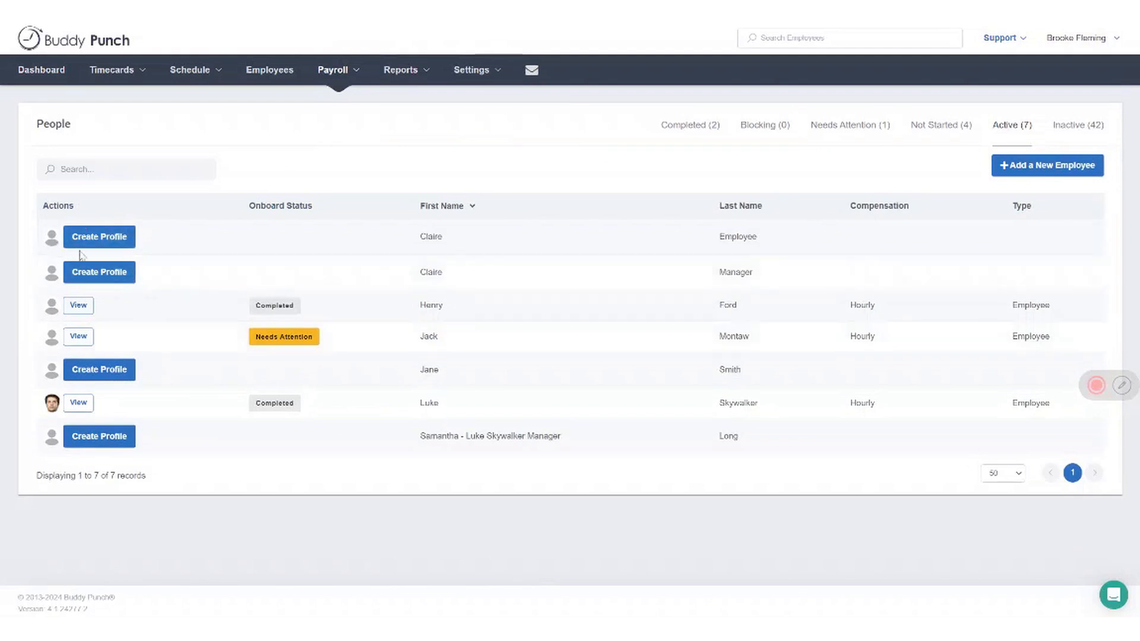
{"action": "left_click", "coordinate": [125, 242]}
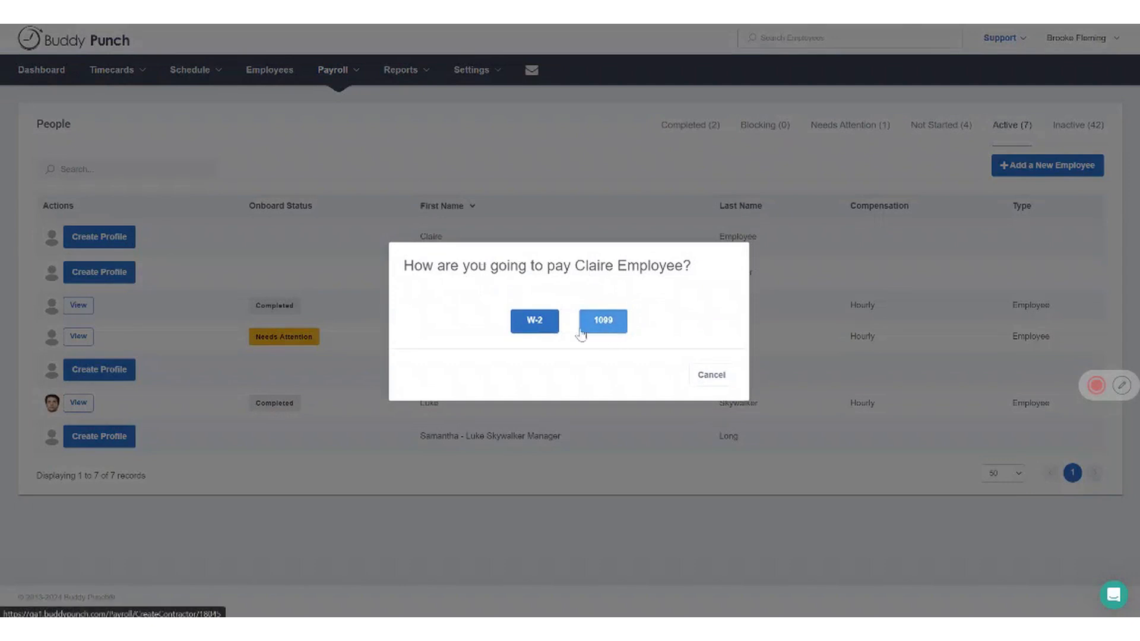
{"action": "left_click", "coordinate": [541, 326]}
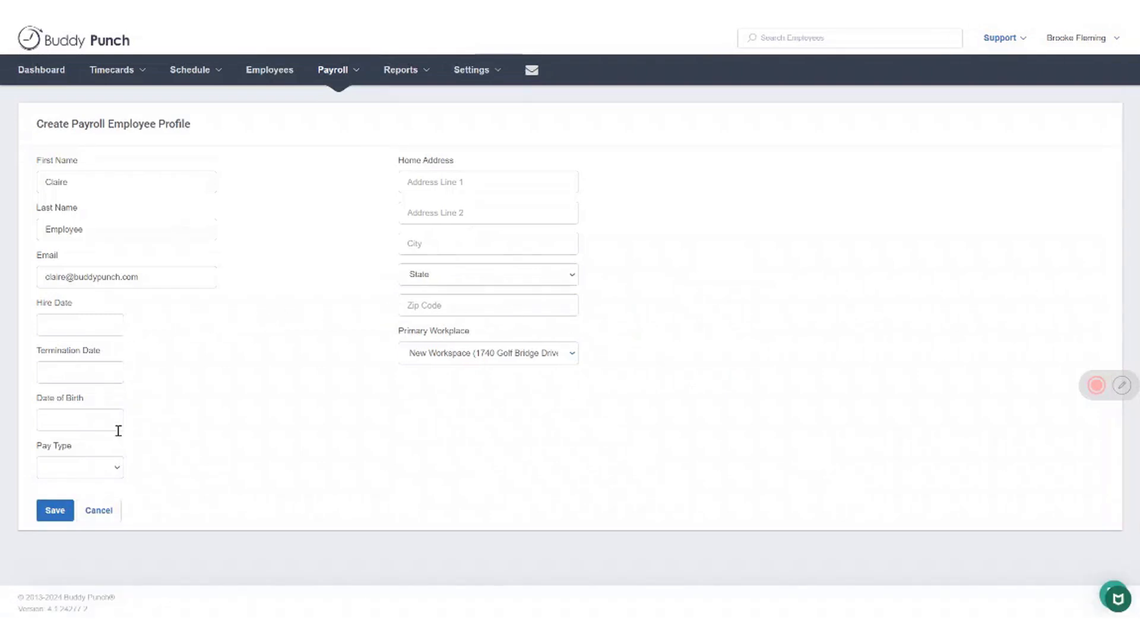
{"action": "left_click", "coordinate": [100, 511]}
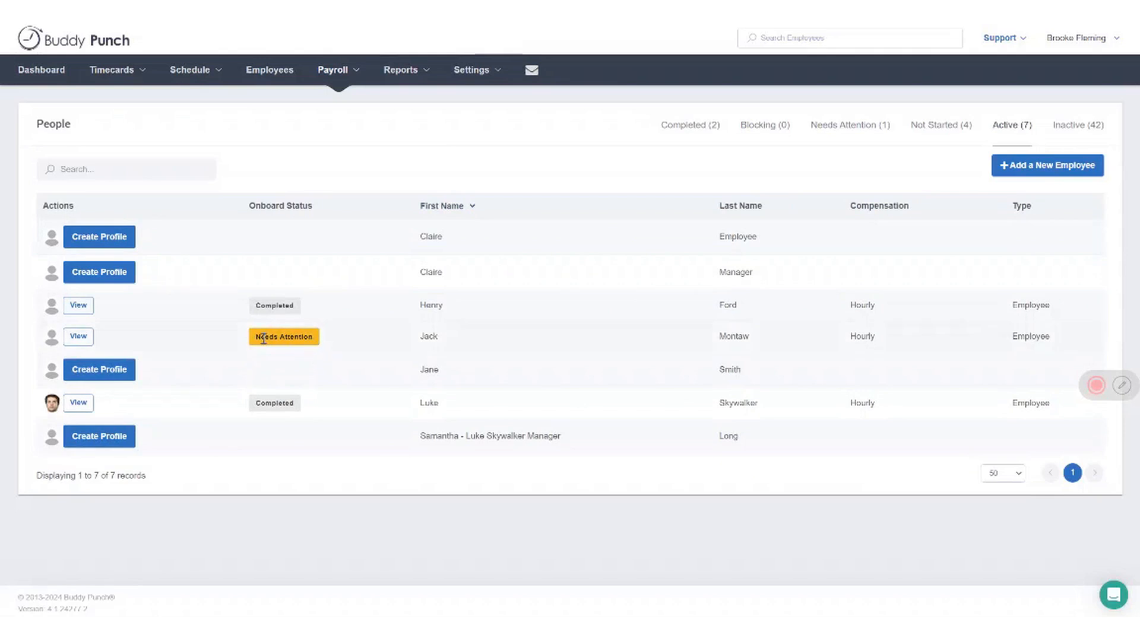
Open the payroll setup of the employee flagged Needs Attention and review the personal info and payment method requirements before closing it
{"action": "left_click", "coordinate": [78, 337]}
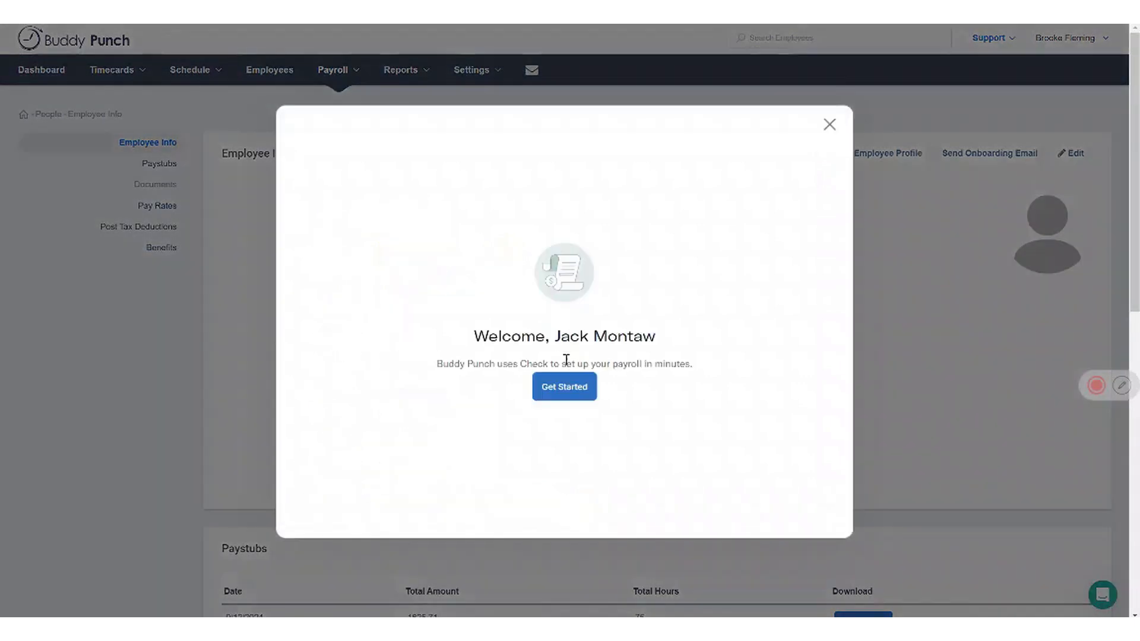
{"action": "left_click", "coordinate": [568, 389]}
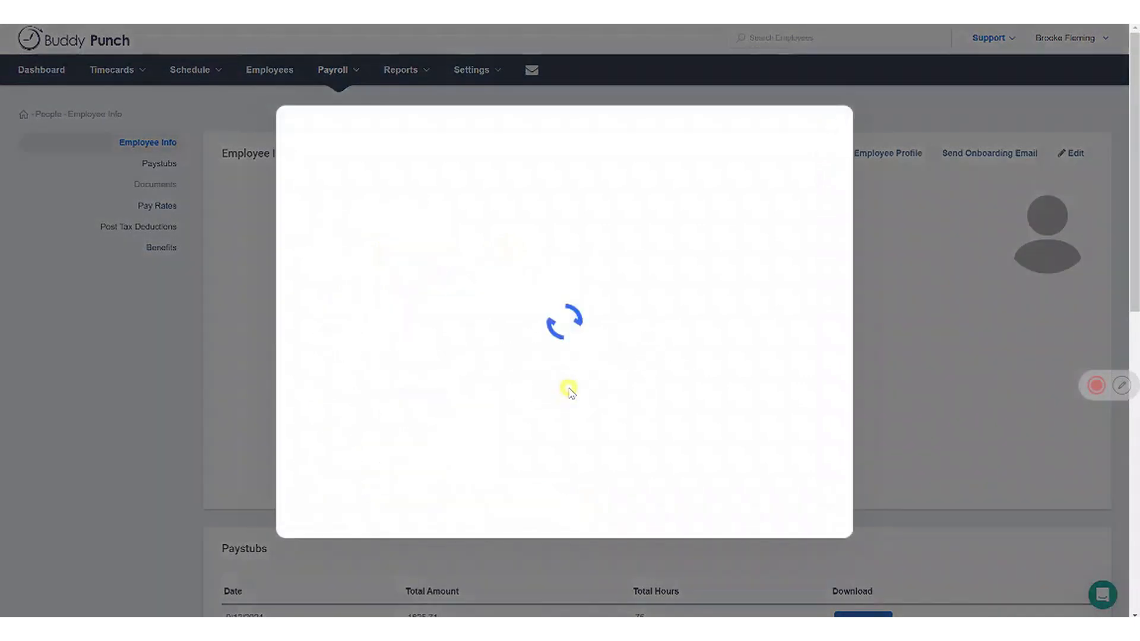
{"action": "scroll", "coordinate": [625, 315], "scroll_direction": "down", "scroll_amount": 1}
{"action": "scroll", "coordinate": [626, 306], "scroll_direction": "down", "scroll_amount": 6}
{"action": "scroll", "coordinate": [626, 306], "scroll_direction": "down", "scroll_amount": 6}
{"action": "scroll", "coordinate": [627, 307], "scroll_direction": "down", "scroll_amount": 2}
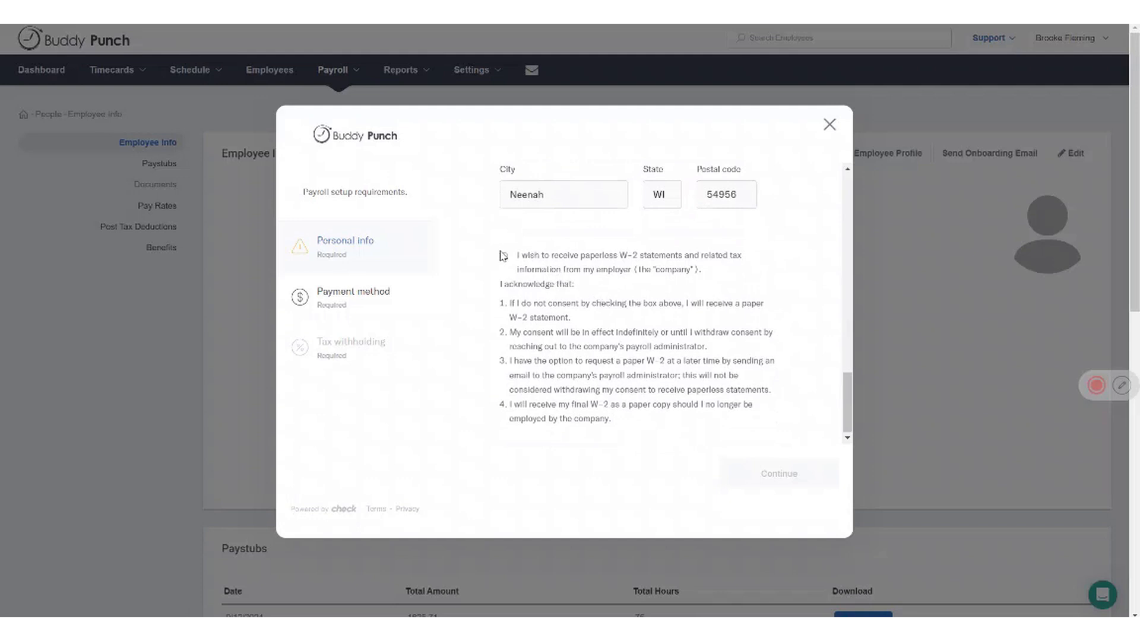
{"action": "left_click", "coordinate": [390, 307]}
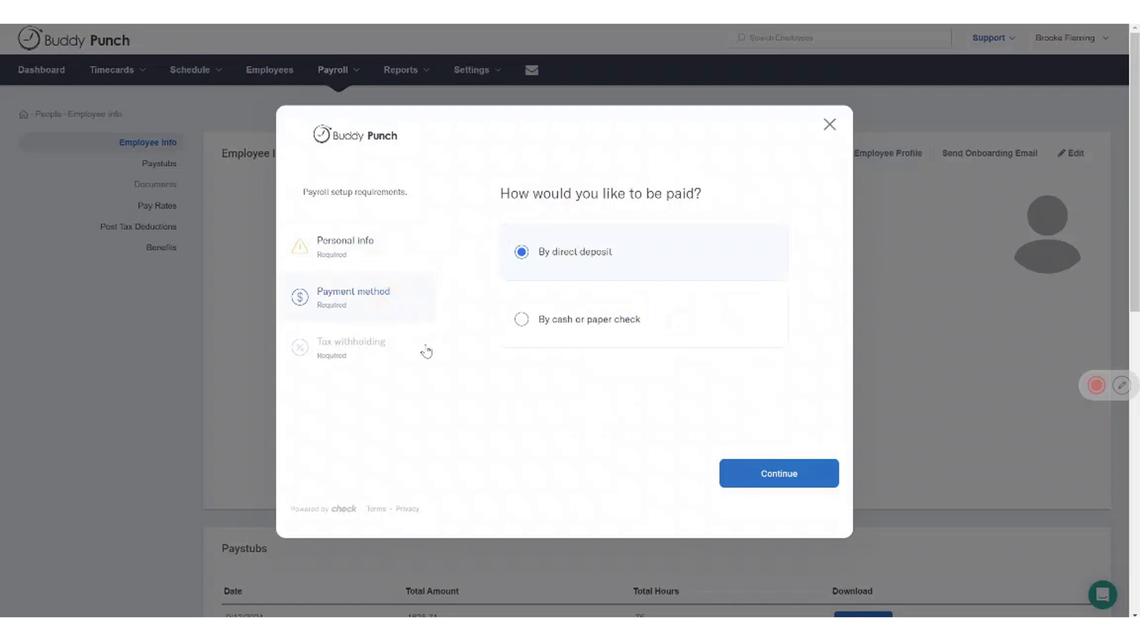
{"action": "left_click", "coordinate": [831, 125]}
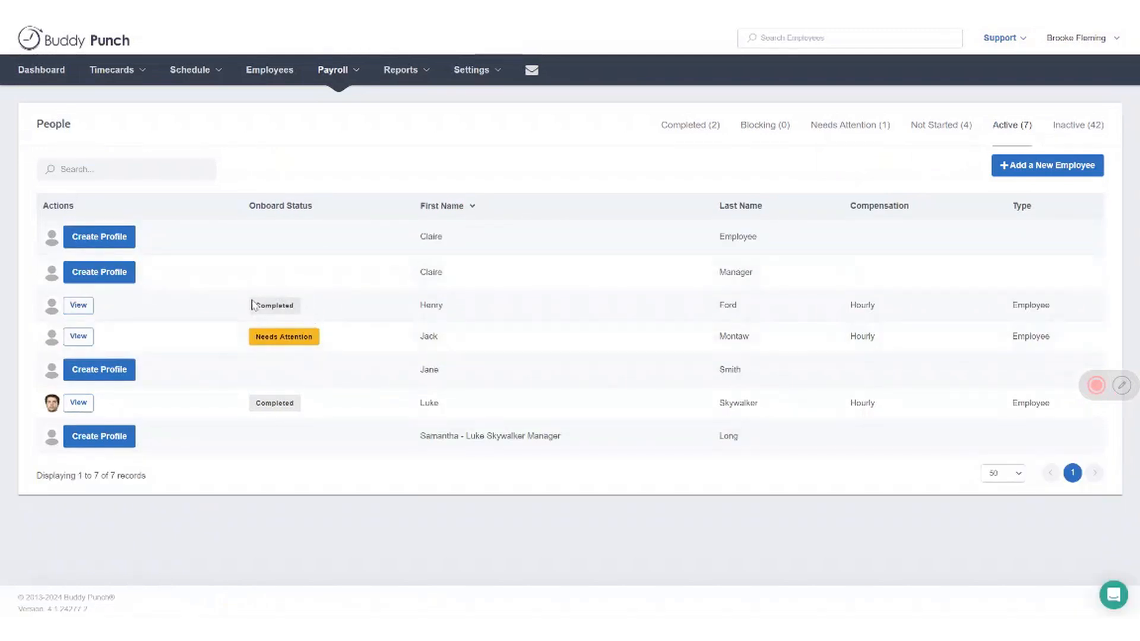
Run the payroll report for the 9/13/2024 - 9/26/2024 pay period and reimport its time into payroll
{"action": "left_click", "coordinate": [358, 77]}
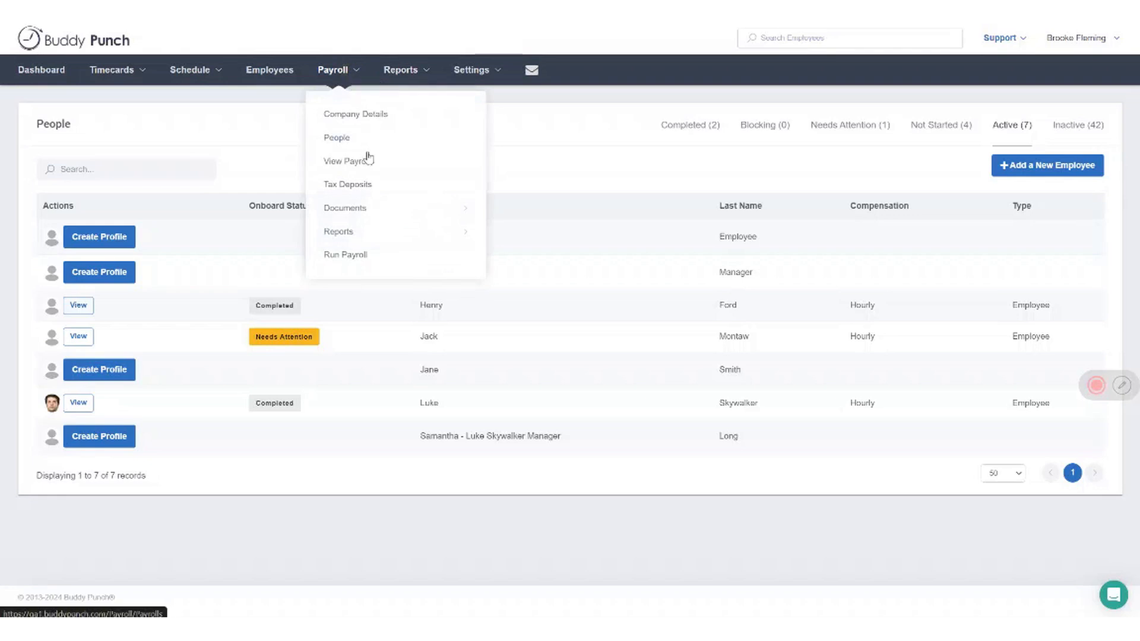
{"action": "left_click", "coordinate": [344, 255]}
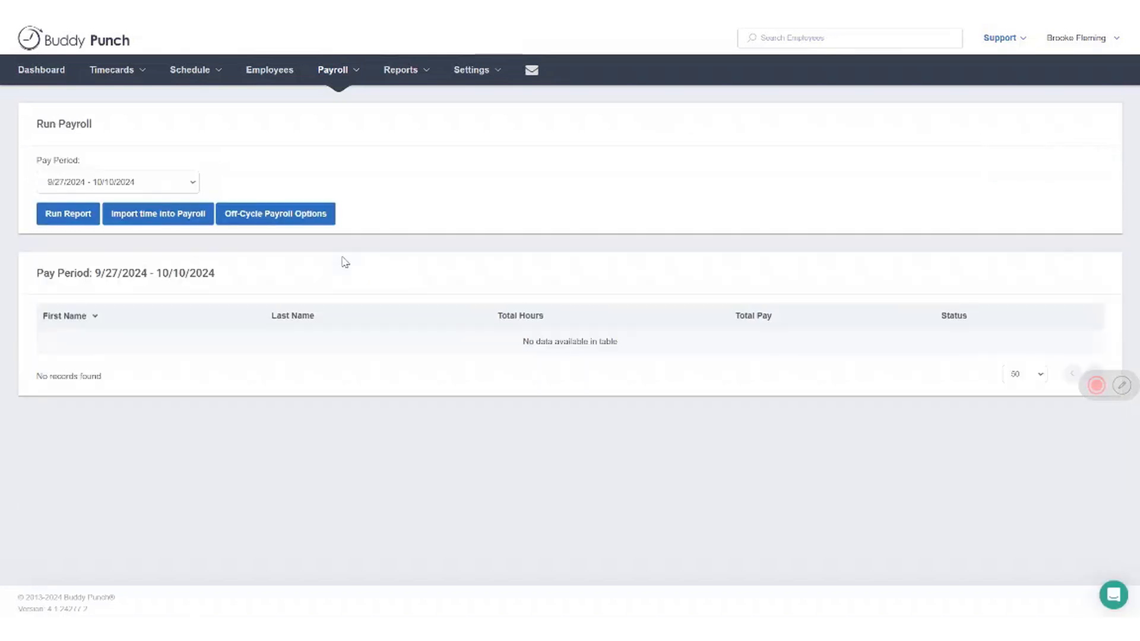
{"action": "left_click", "coordinate": [173, 183]}
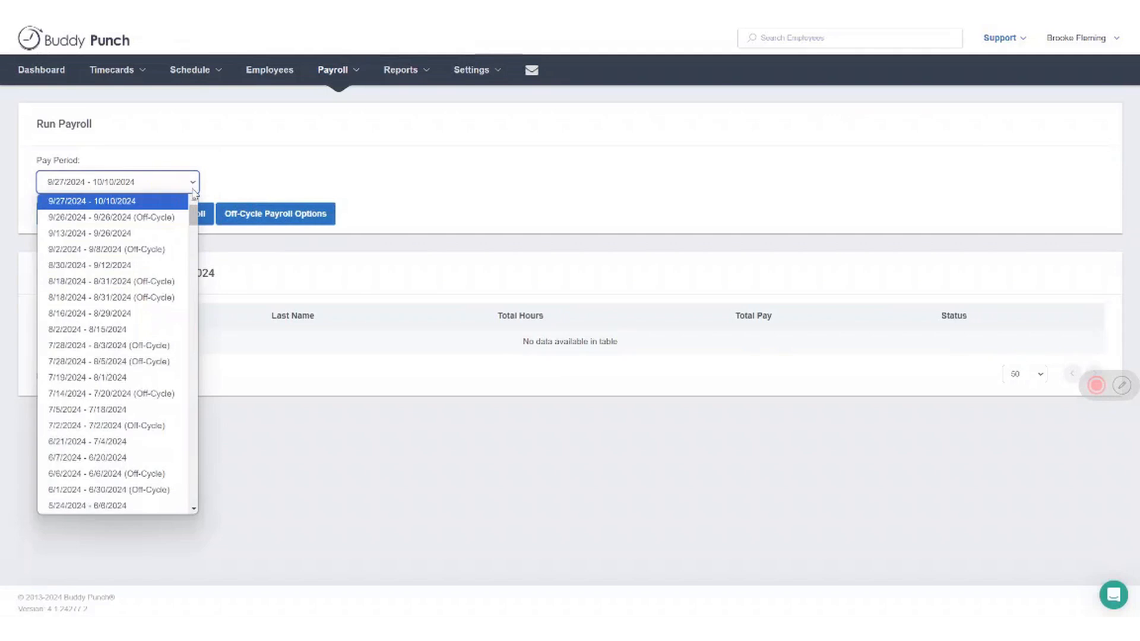
{"action": "left_click", "coordinate": [139, 231]}
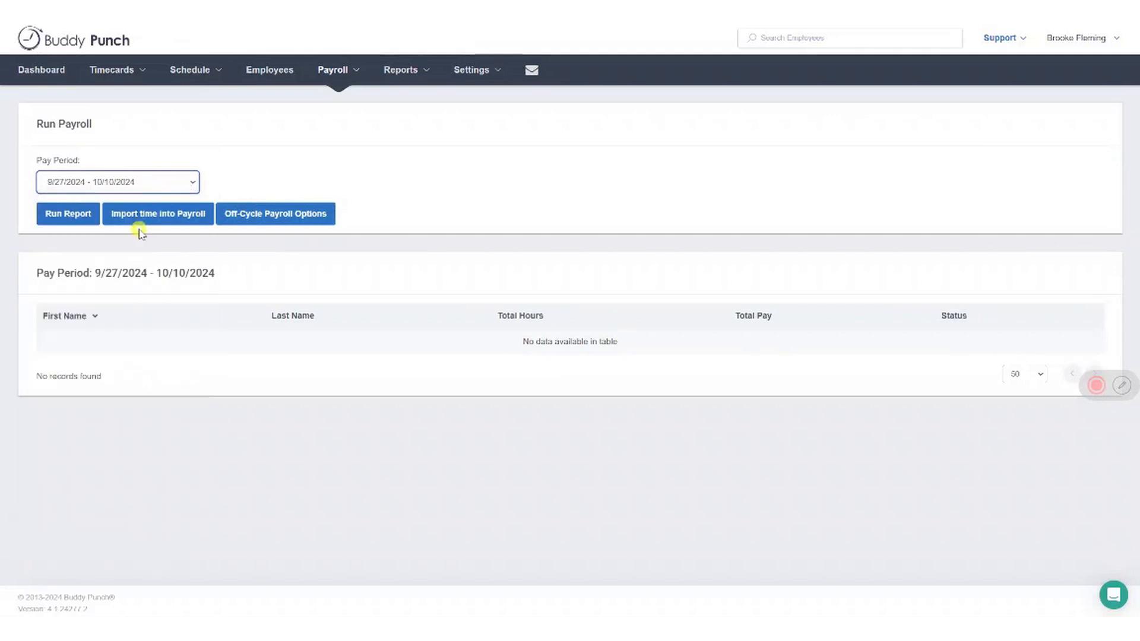
{"action": "left_click", "coordinate": [75, 215]}
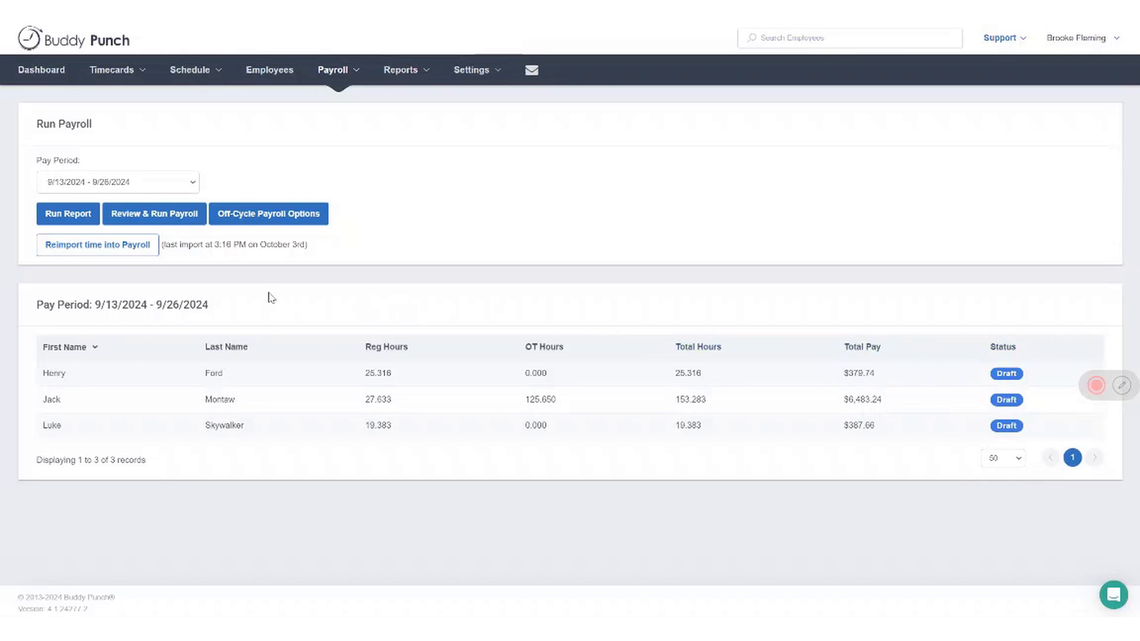
{"action": "left_click", "coordinate": [141, 251]}
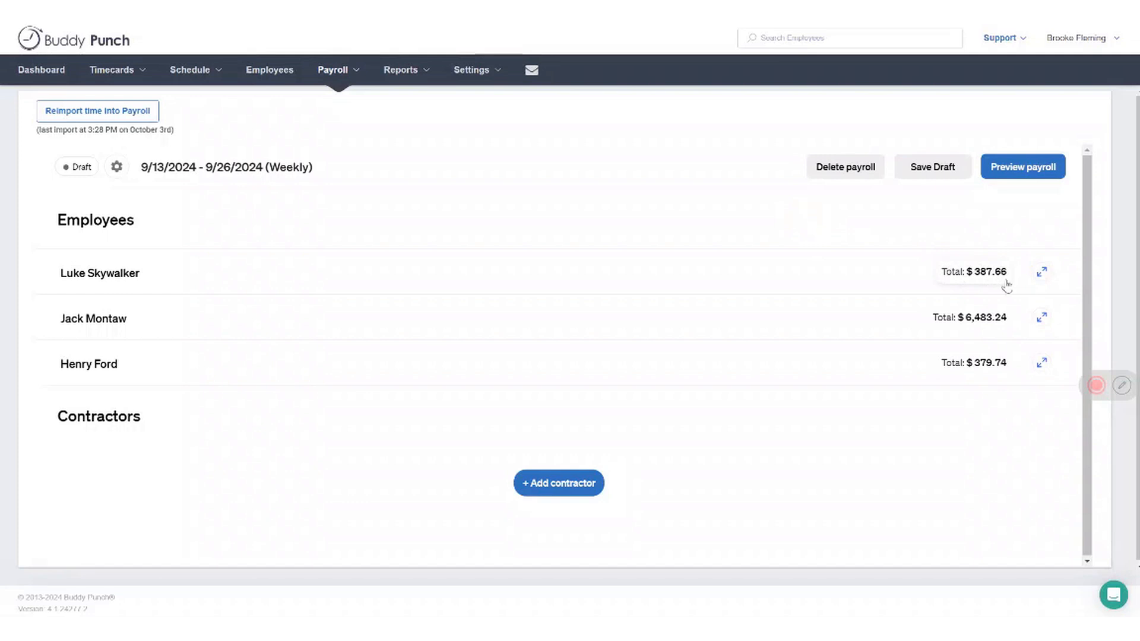
Expand the first employee in the payroll draft and add a new earning of type Bonus
{"action": "left_click", "coordinate": [1043, 276]}
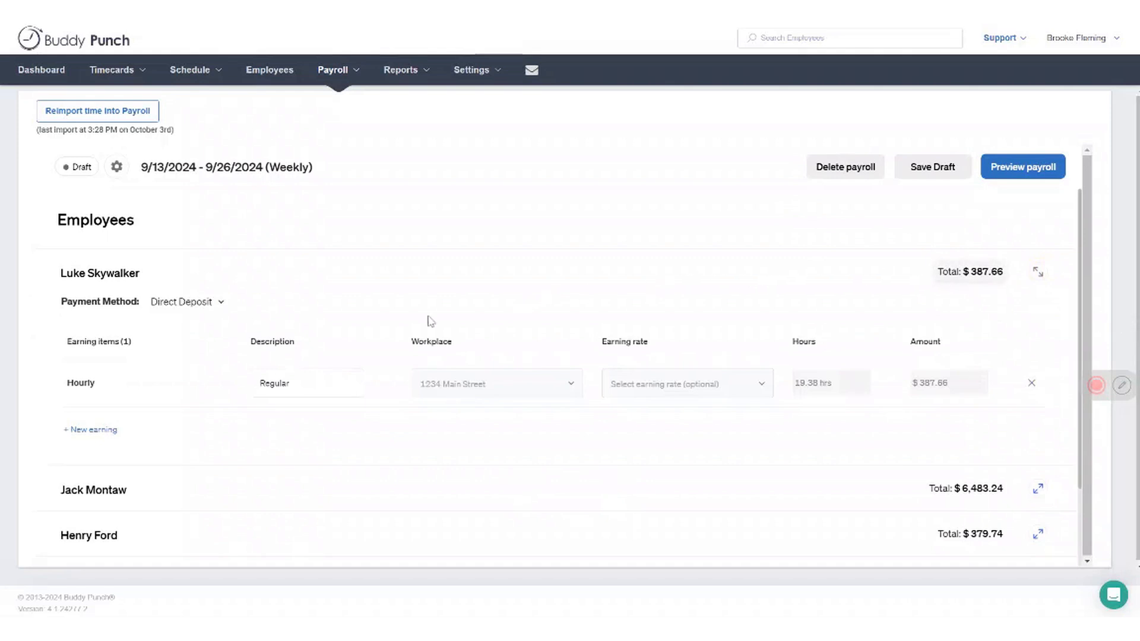
{"action": "left_click", "coordinate": [105, 430]}
{"action": "left_click", "coordinate": [219, 436]}
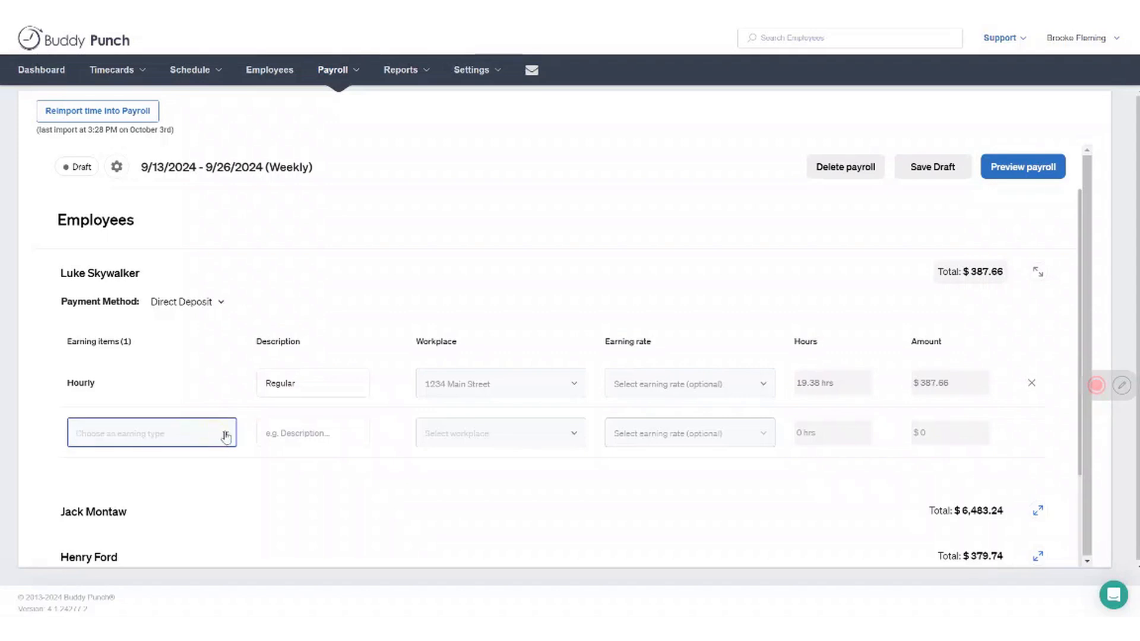
{"action": "left_click", "coordinate": [225, 437]}
{"action": "scroll", "coordinate": [187, 341], "scroll_direction": "down", "scroll_amount": 1}
{"action": "scroll", "coordinate": [184, 339], "scroll_direction": "down", "scroll_amount": 6}
{"action": "left_click", "coordinate": [122, 345]}
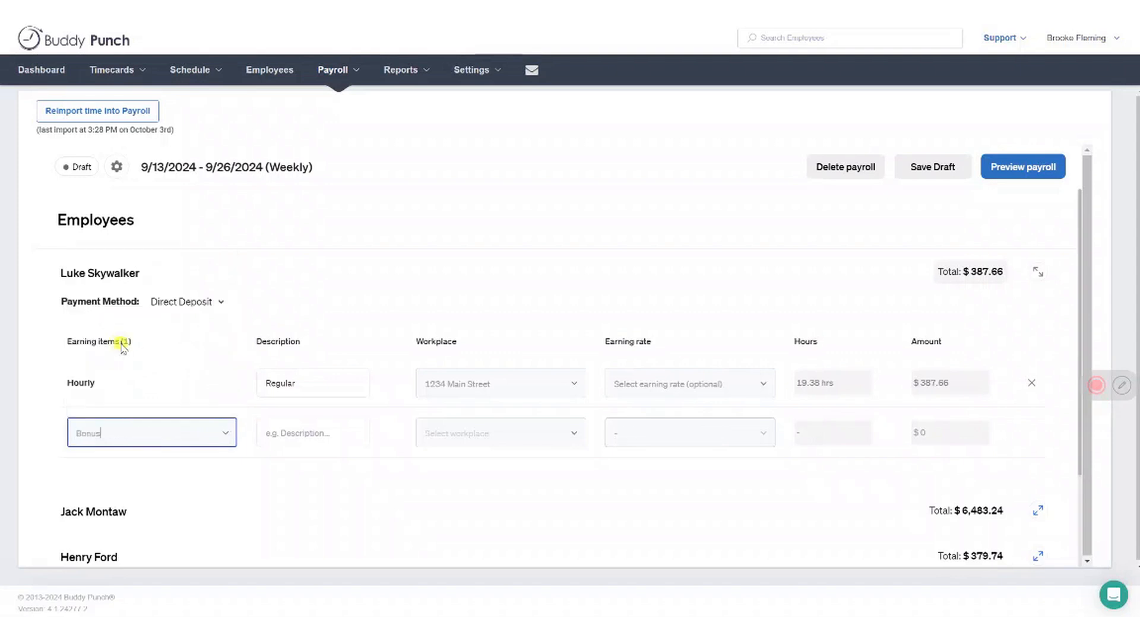
Assign the bonus earning to the available workplace and set its amount to $50
{"action": "left_click", "coordinate": [498, 437]}
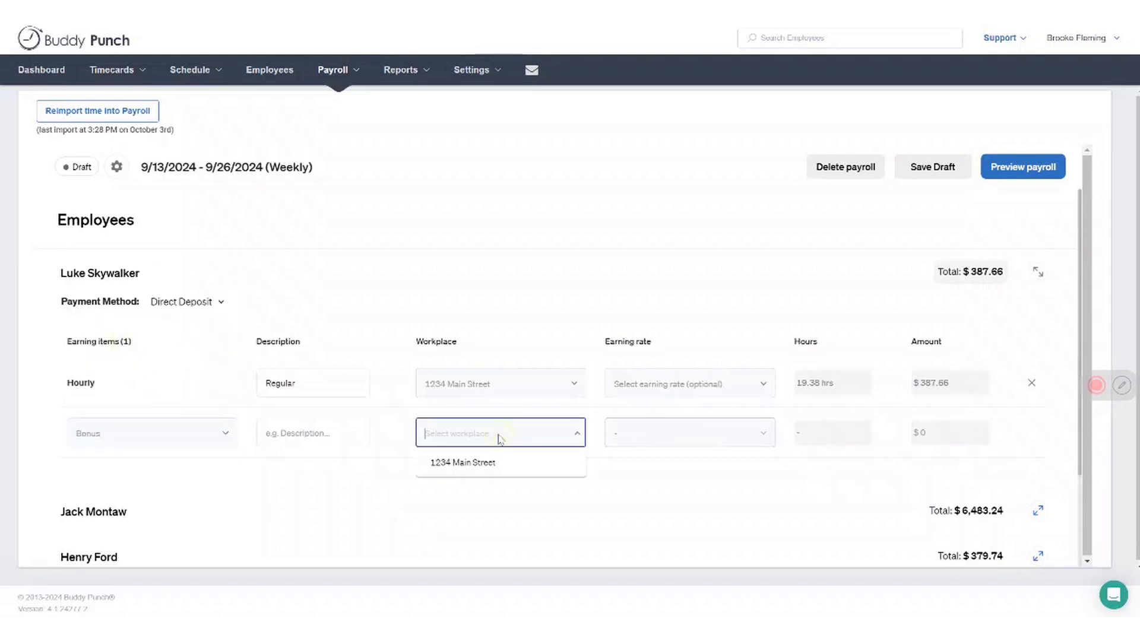
{"action": "left_click", "coordinate": [465, 469]}
{"action": "left_click", "coordinate": [929, 442]}
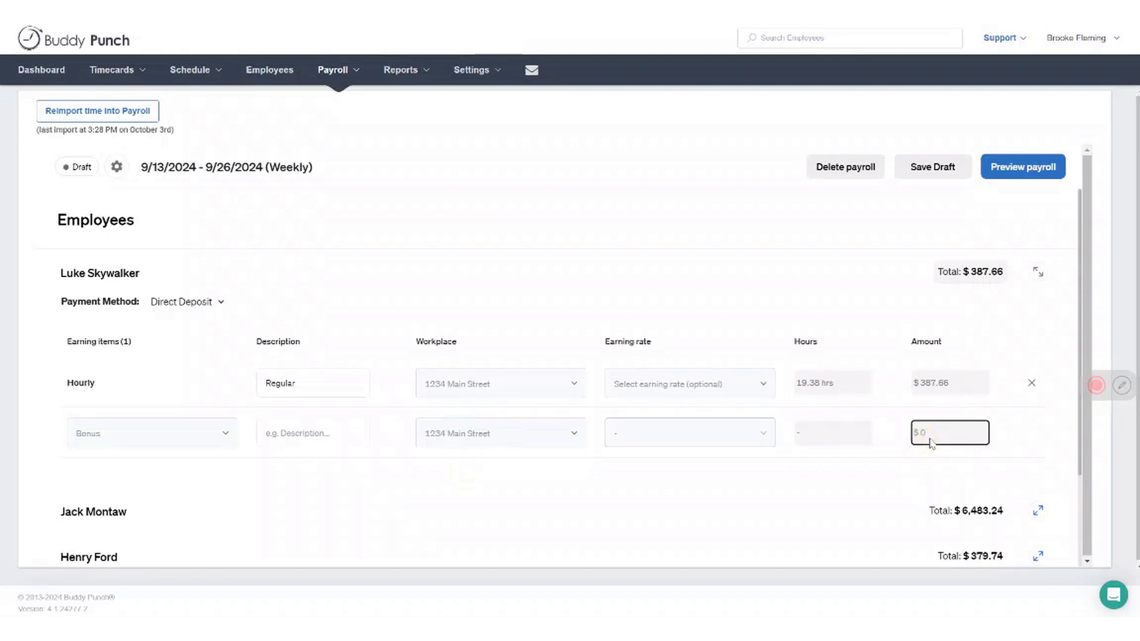
{"action": "type", "text": "50"}
{"action": "left_click", "coordinate": [899, 324]}
{"action": "scroll", "coordinate": [965, 326], "scroll_direction": "down", "scroll_amount": 3}
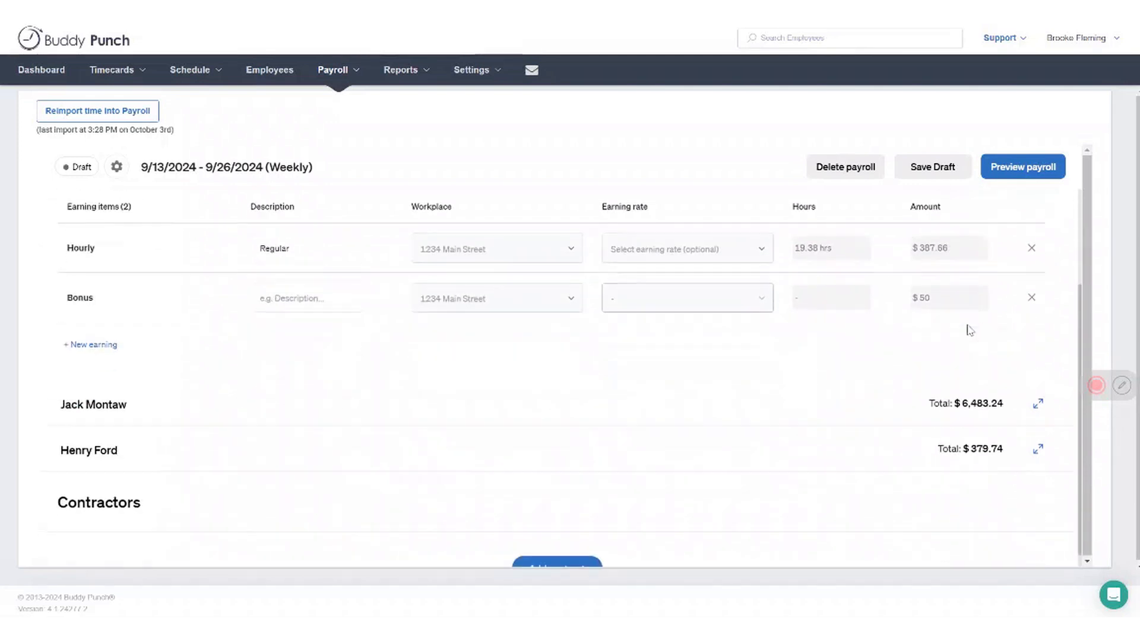
{"action": "scroll", "coordinate": [965, 331], "scroll_direction": "up", "scroll_amount": 3}
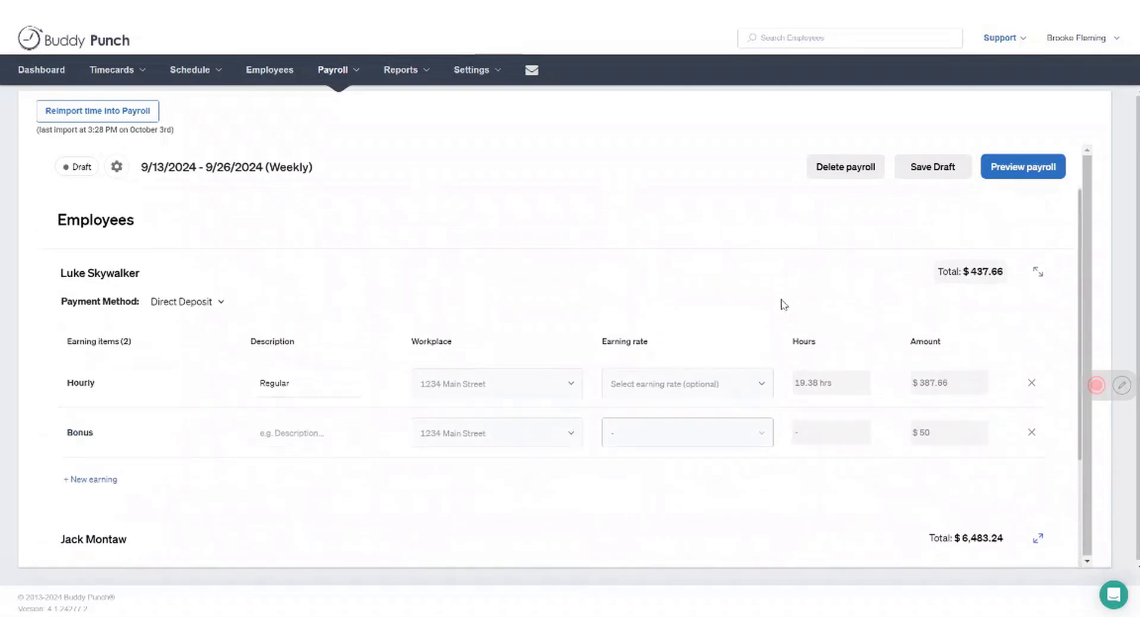
Preview the payroll and examine its pay breakdown, hourly breakdown, post-tax deductions and benefits
{"action": "left_click", "coordinate": [1013, 175]}
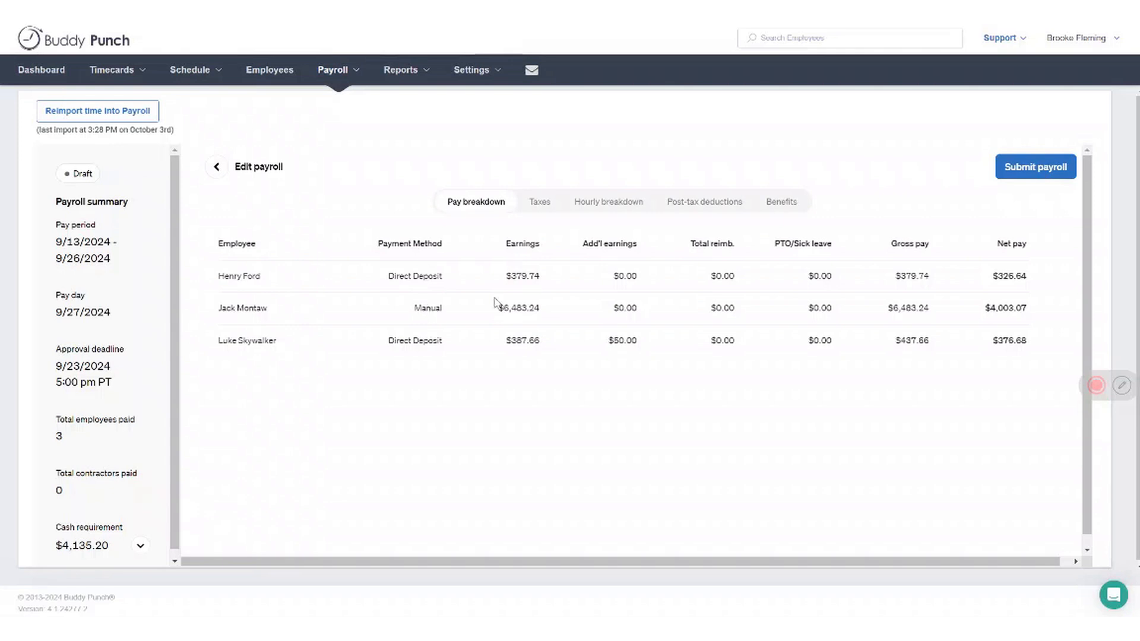
{"action": "left_click", "coordinate": [606, 209]}
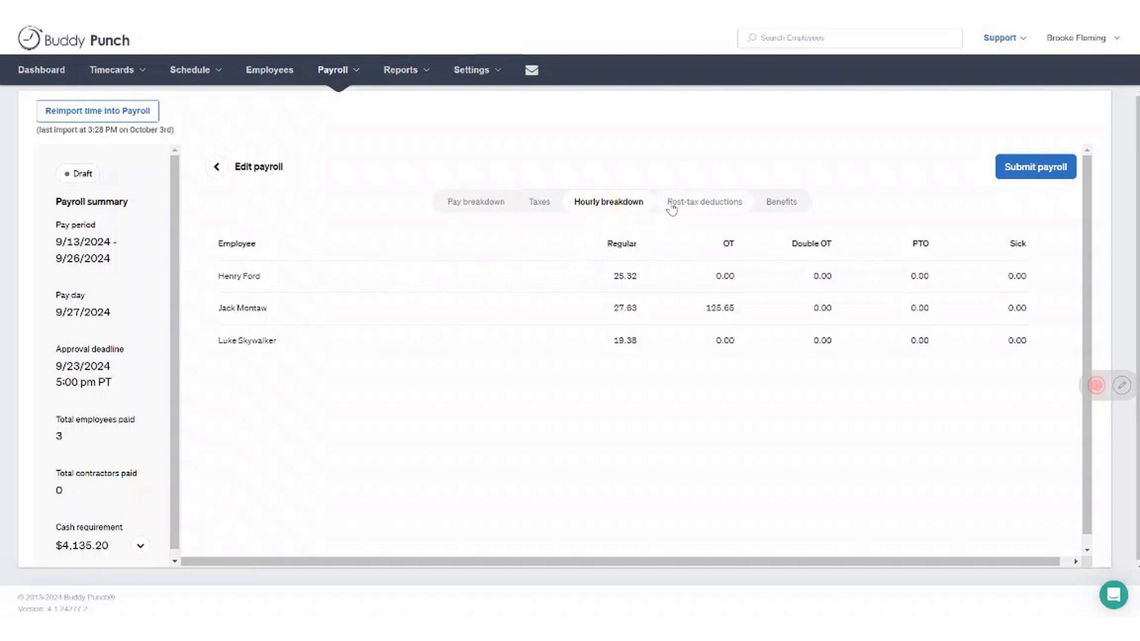
{"action": "left_click", "coordinate": [672, 209]}
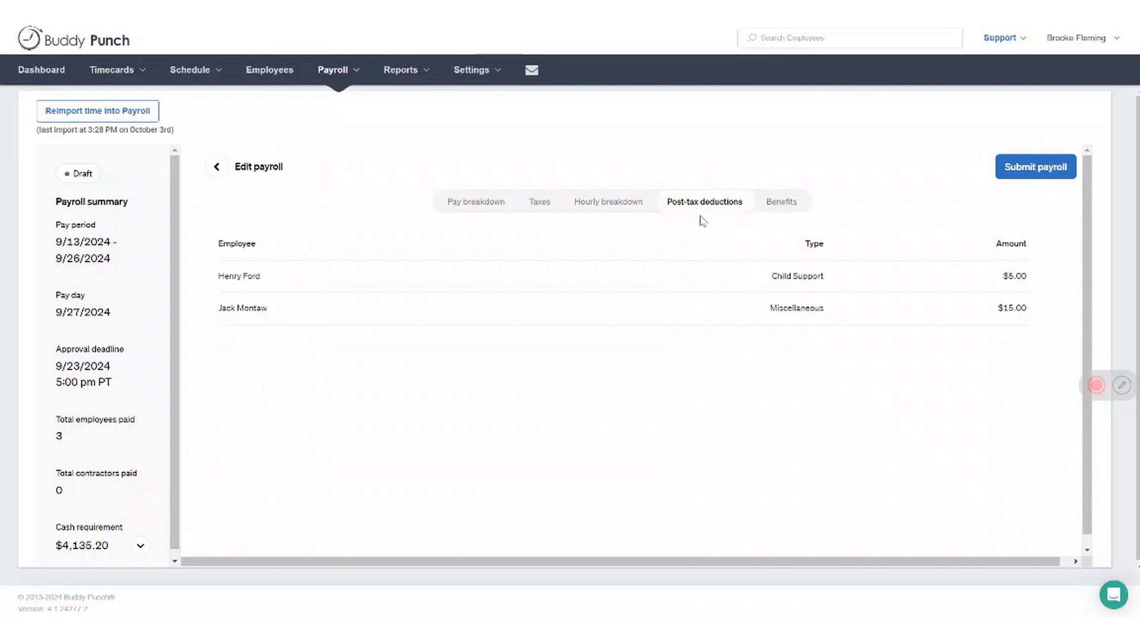
{"action": "left_click", "coordinate": [782, 204]}
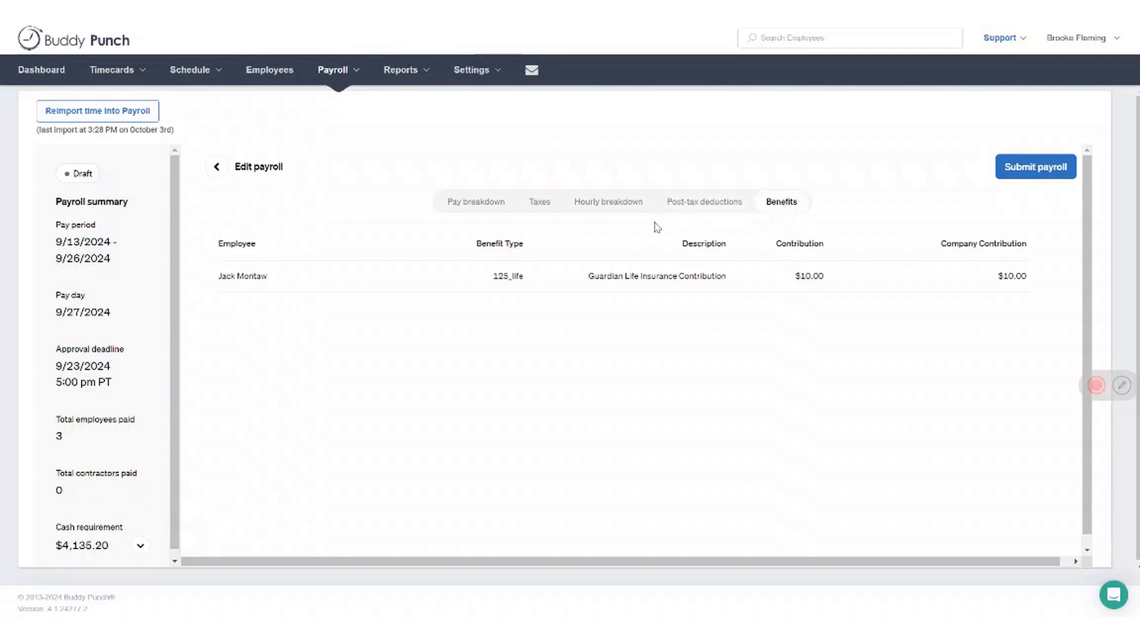
{"action": "scroll", "coordinate": [661, 225], "scroll_direction": "down", "scroll_amount": 1}
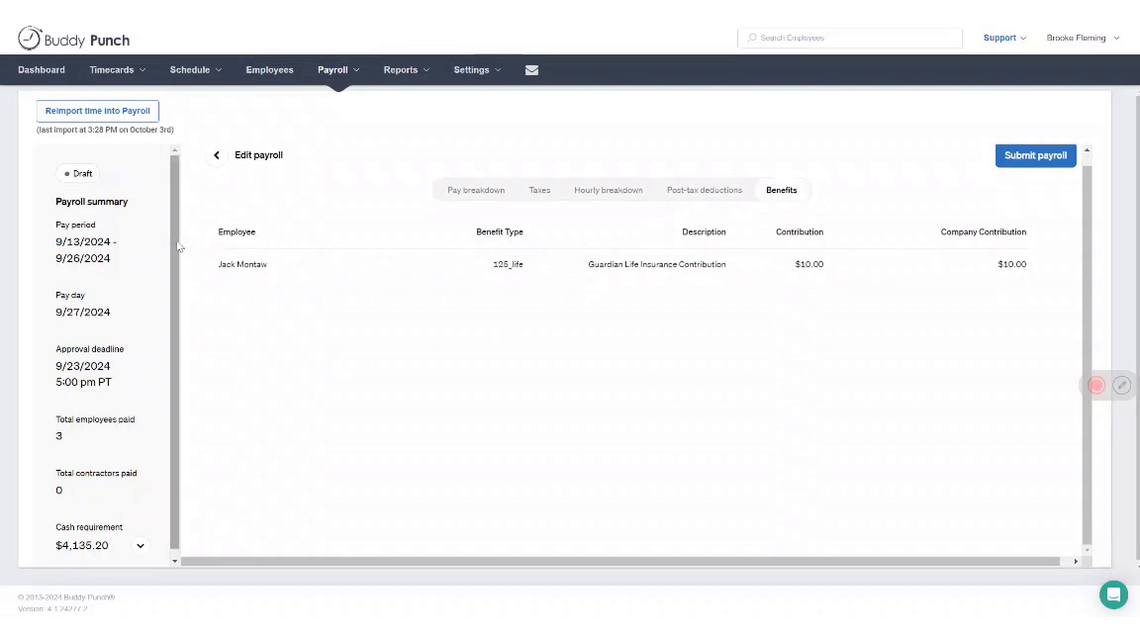
Expand the cash requirement in the payroll summary and examine the earnings, deductions and taxes that make it up
{"action": "scroll", "coordinate": [176, 267], "scroll_direction": "down", "scroll_amount": 1}
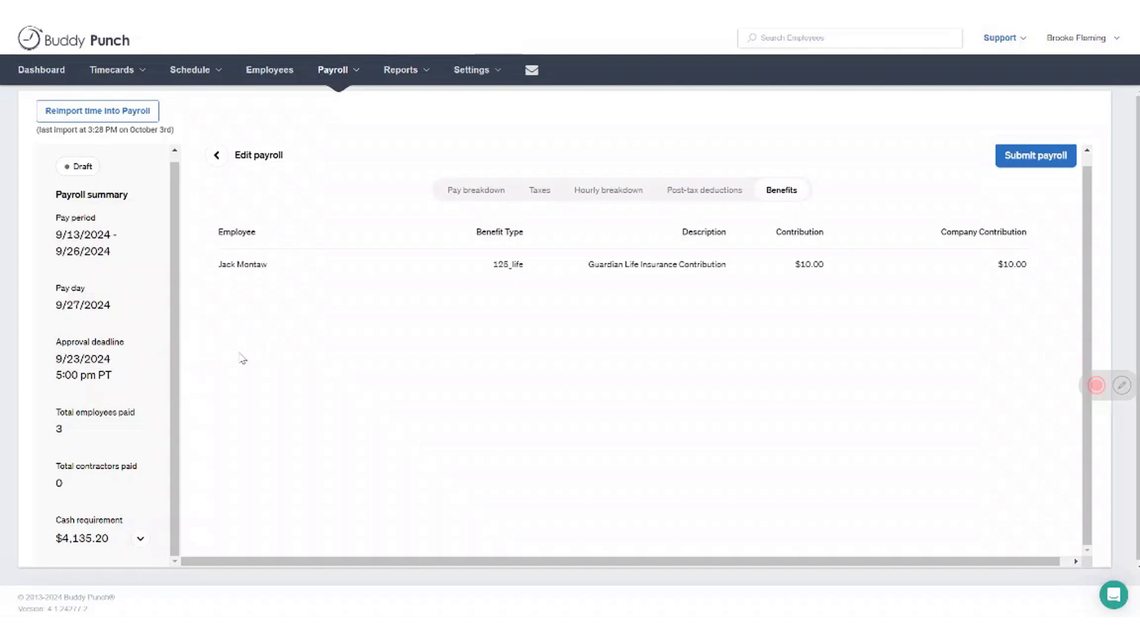
{"action": "left_click", "coordinate": [140, 539]}
{"action": "scroll", "coordinate": [135, 467], "scroll_direction": "down", "scroll_amount": 3}
{"action": "scroll", "coordinate": [131, 457], "scroll_direction": "down", "scroll_amount": 2}
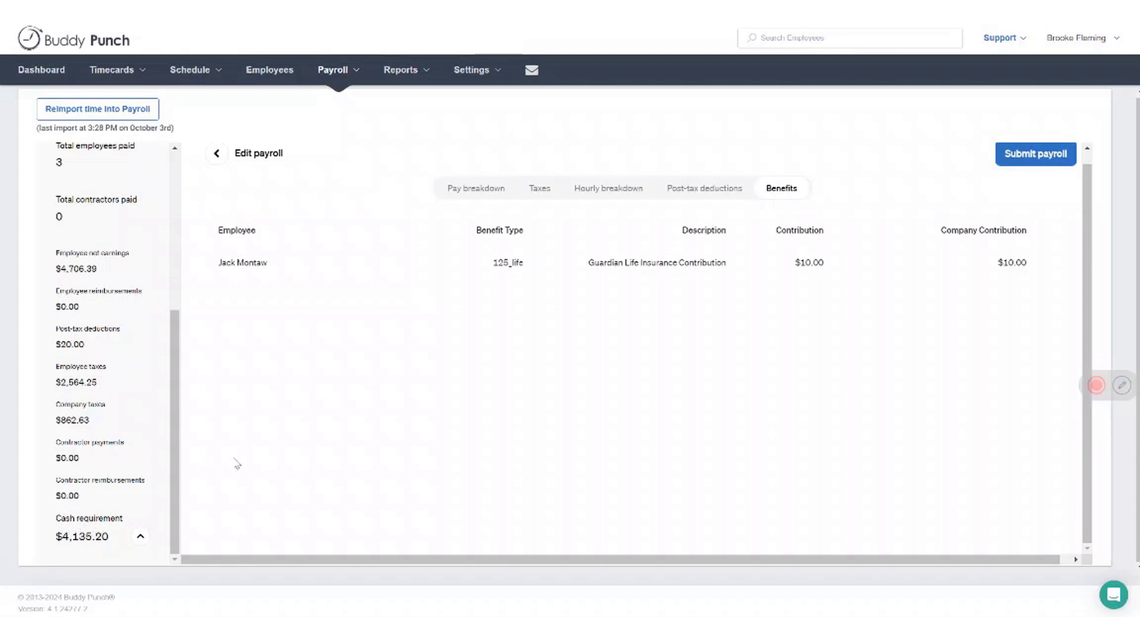
{"action": "scroll", "coordinate": [376, 463], "scroll_direction": "up", "scroll_amount": 1}
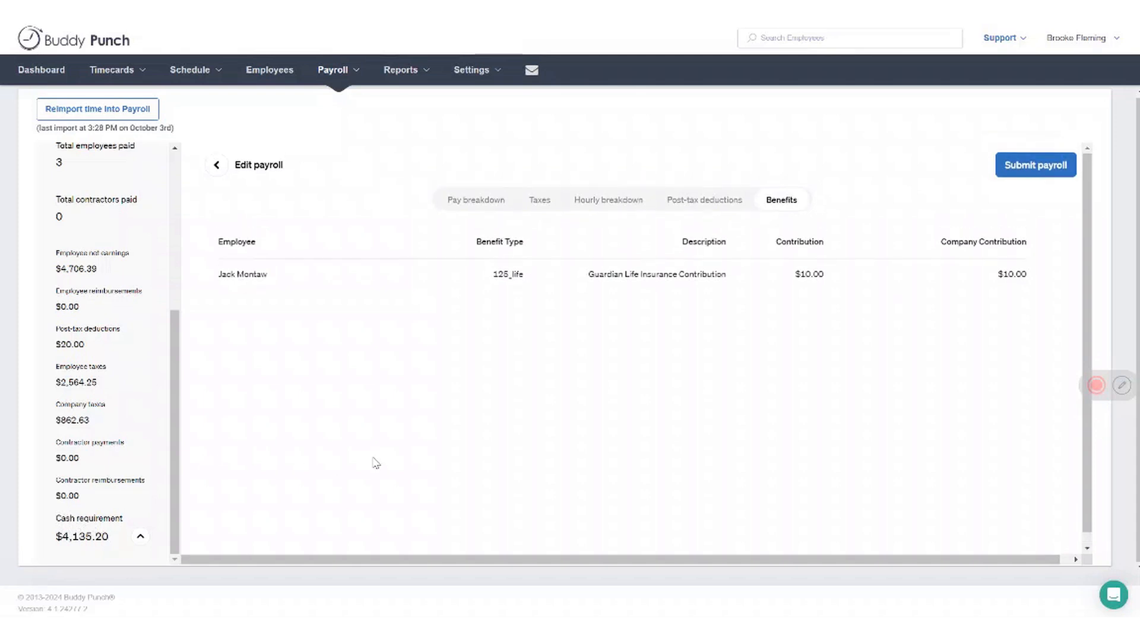
Return to the pay breakdown and try to submit the payroll for 9/13/2024 - 9/26/2024
{"action": "left_click", "coordinate": [481, 204]}
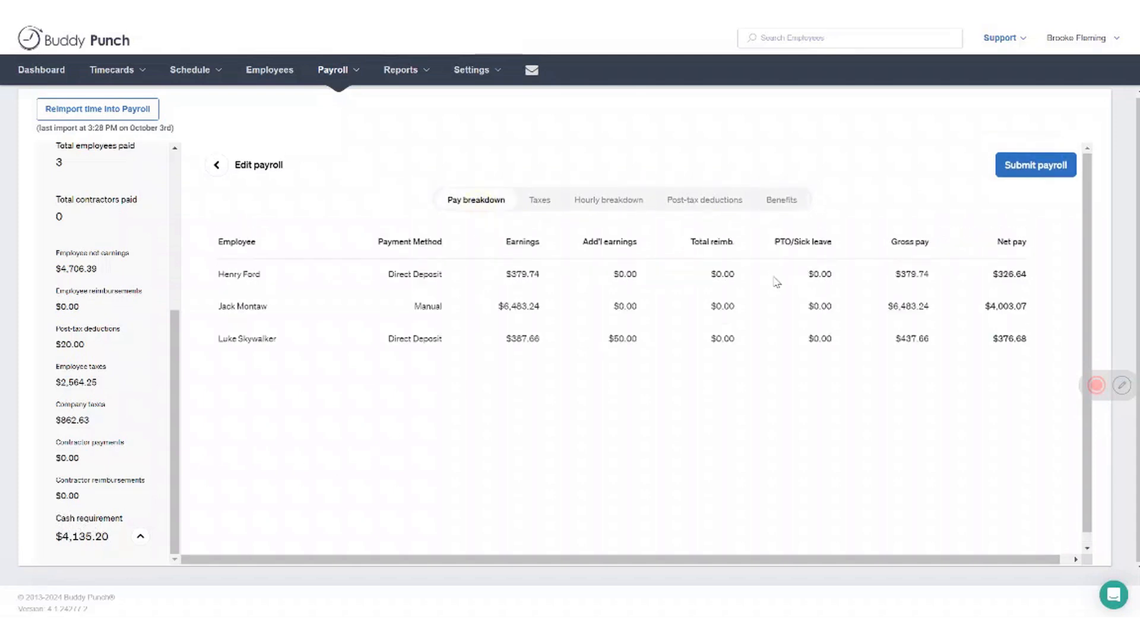
{"action": "left_click", "coordinate": [1040, 173]}
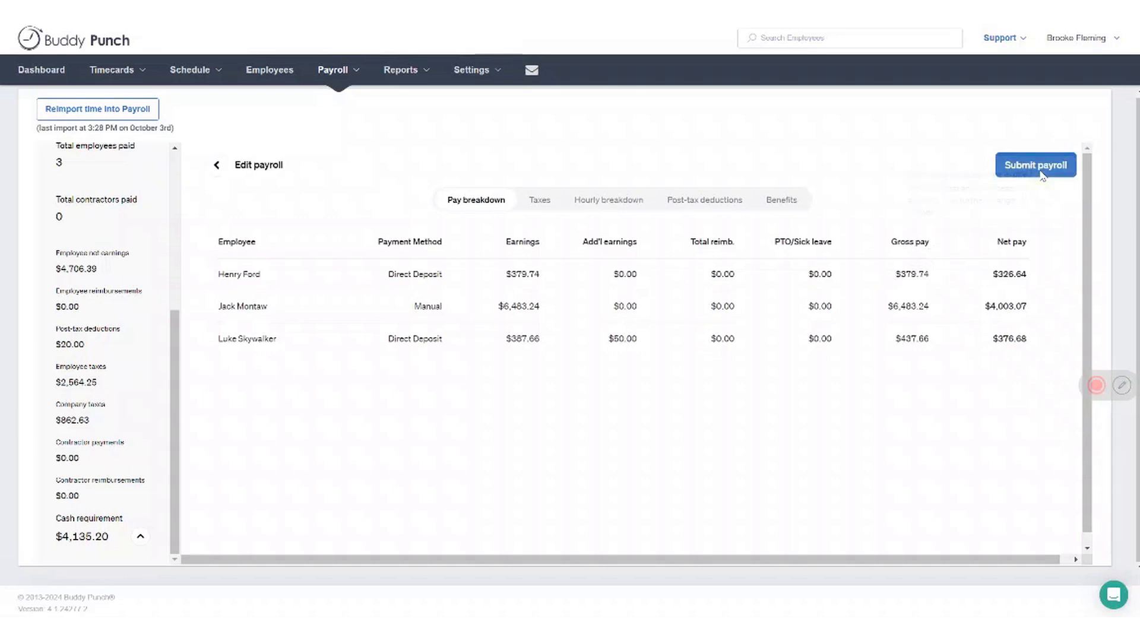
{"action": "left_click", "coordinate": [1066, 167]}
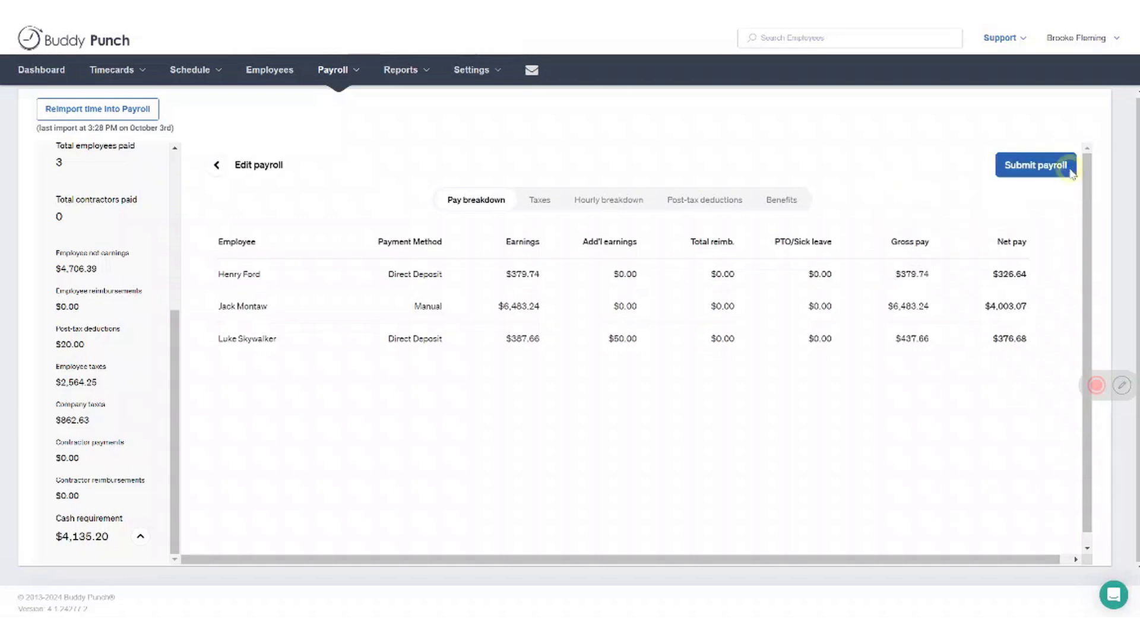
Open the list of company payrolls and review their paydays, periods, approval dates and payroll statuses
{"action": "mouse_move", "coordinate": [348, 72]}
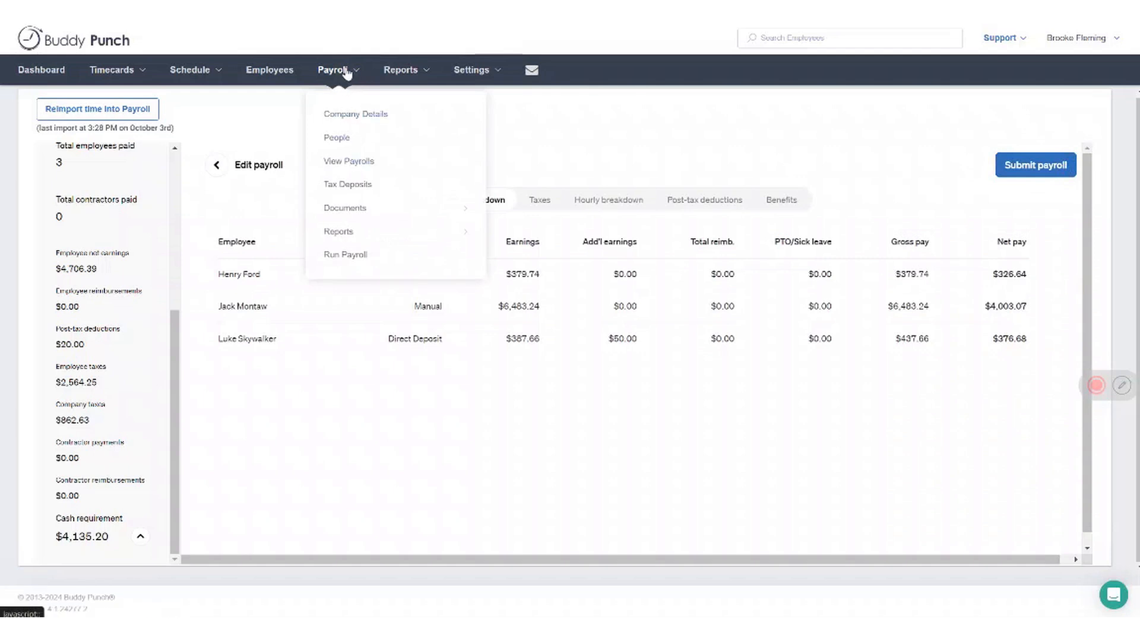
{"action": "left_click", "coordinate": [341, 162]}
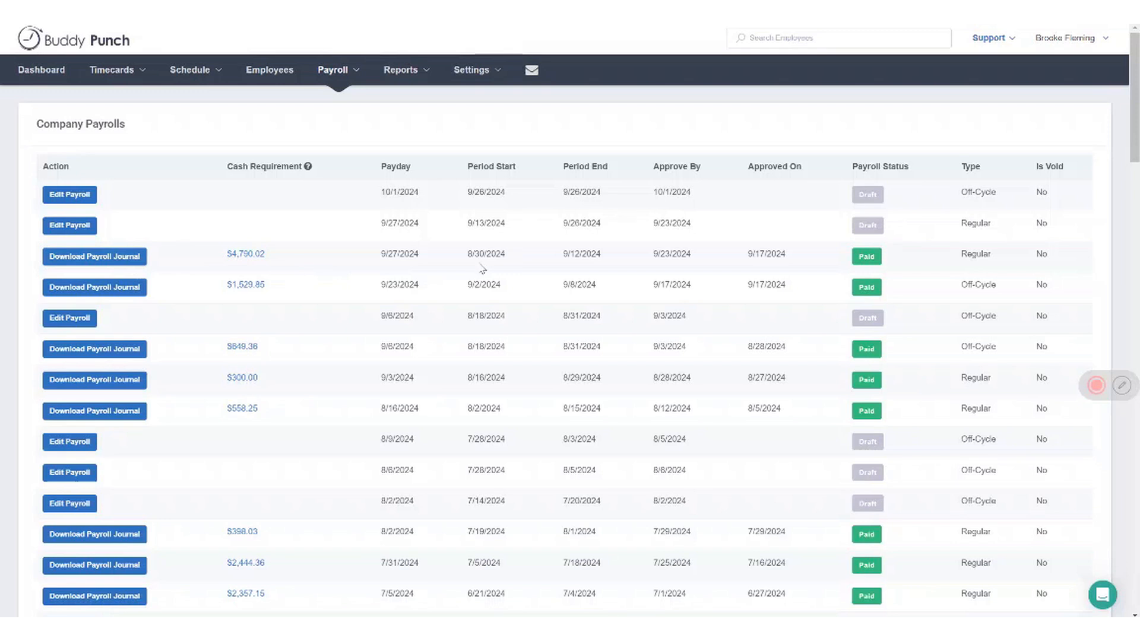
List the payroll tax deposits for pay days from 09/01/2024 to 10/03/2024 and review their amounts, funding and deposit statuses
{"action": "left_click", "coordinate": [357, 70]}
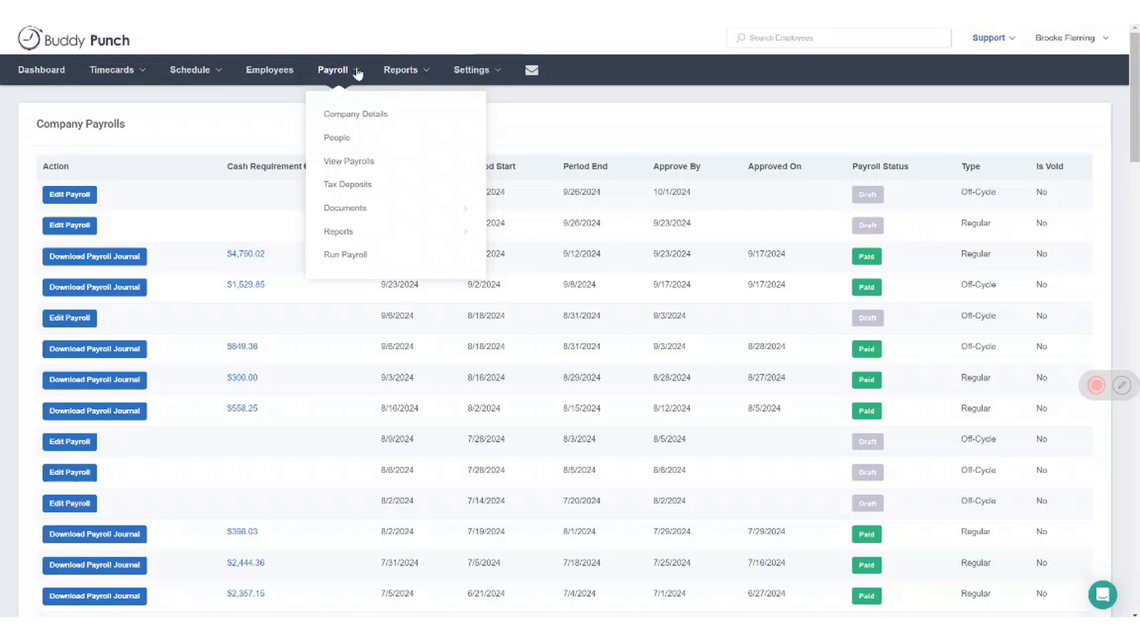
{"action": "left_click", "coordinate": [356, 189]}
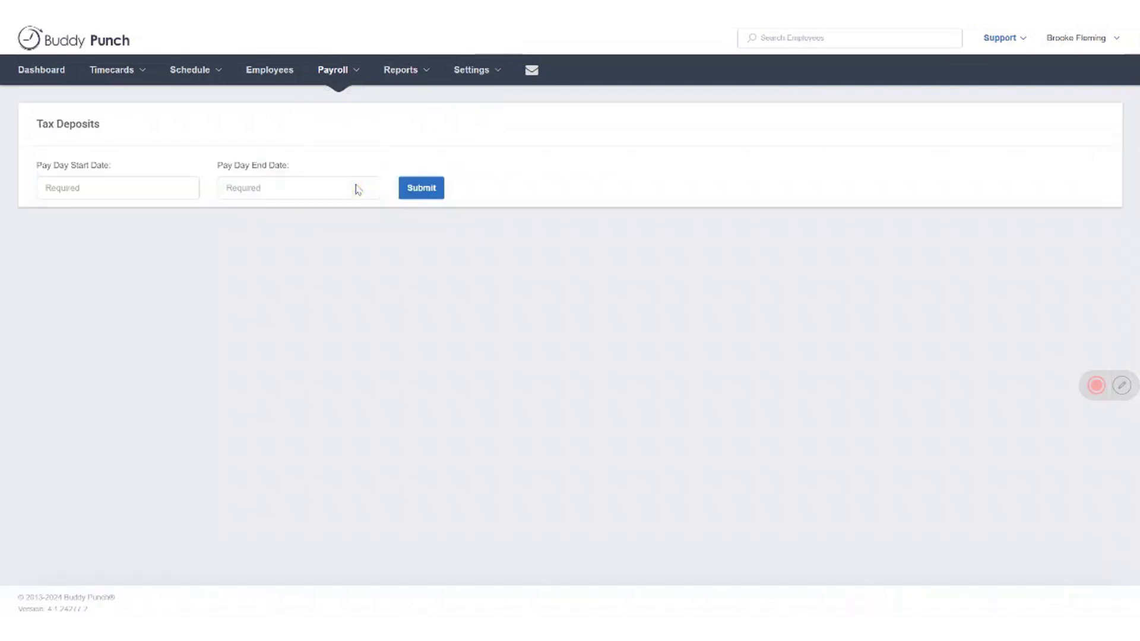
{"action": "left_click", "coordinate": [146, 192]}
{"action": "left_click", "coordinate": [51, 216]}
{"action": "left_click", "coordinate": [53, 268]}
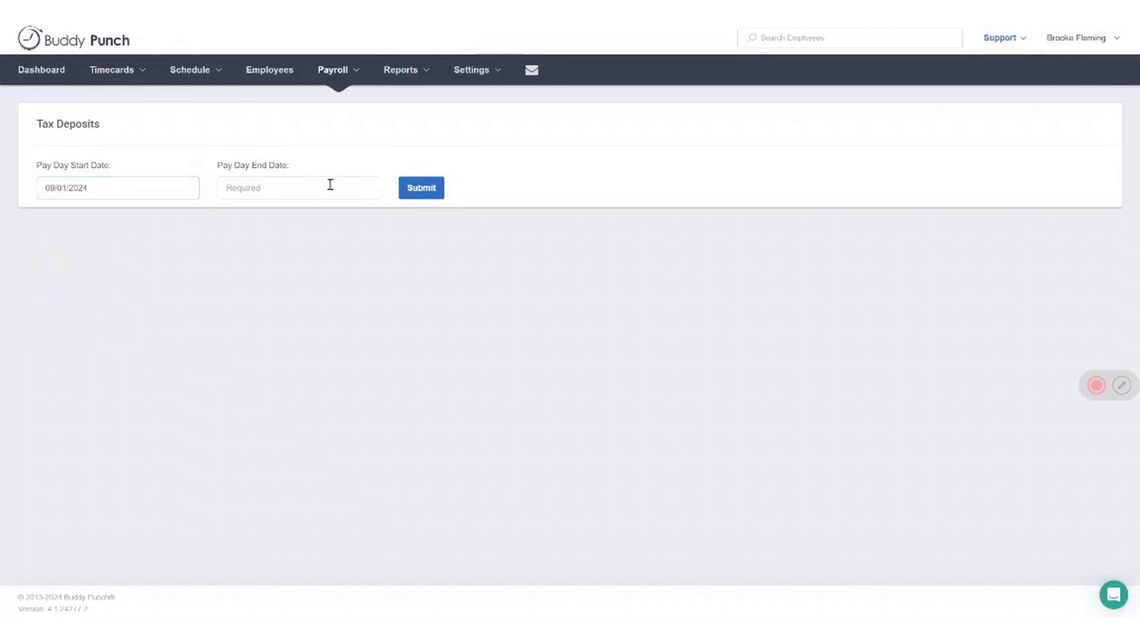
{"action": "left_click", "coordinate": [328, 185]}
{"action": "left_click", "coordinate": [318, 250]}
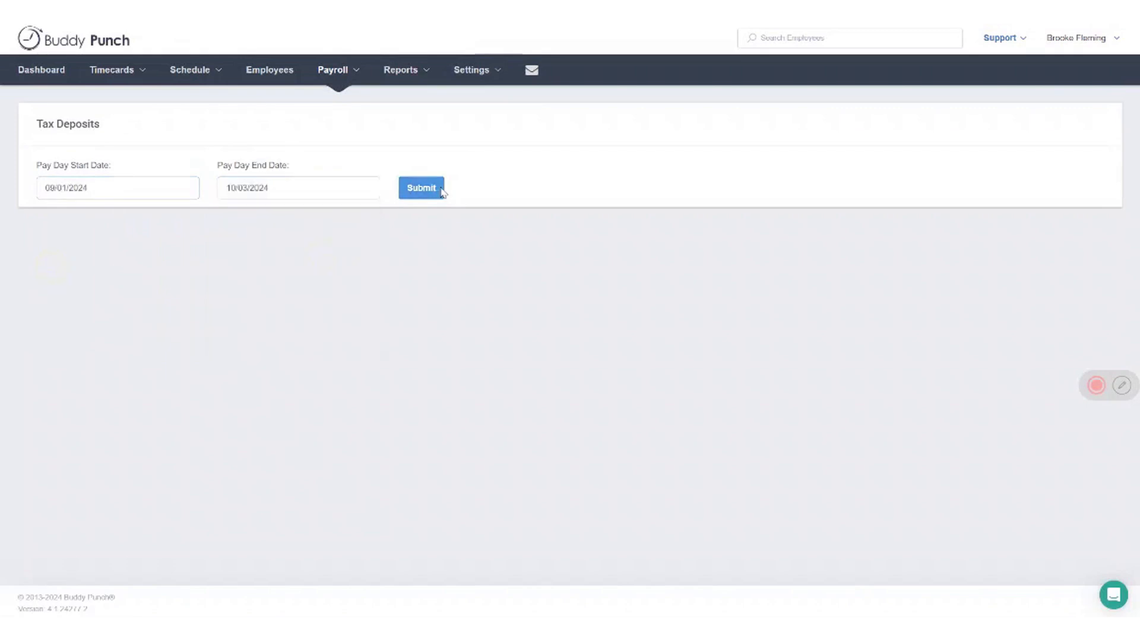
{"action": "left_click", "coordinate": [421, 188]}
{"action": "scroll", "coordinate": [596, 269], "scroll_direction": "down", "scroll_amount": 4}
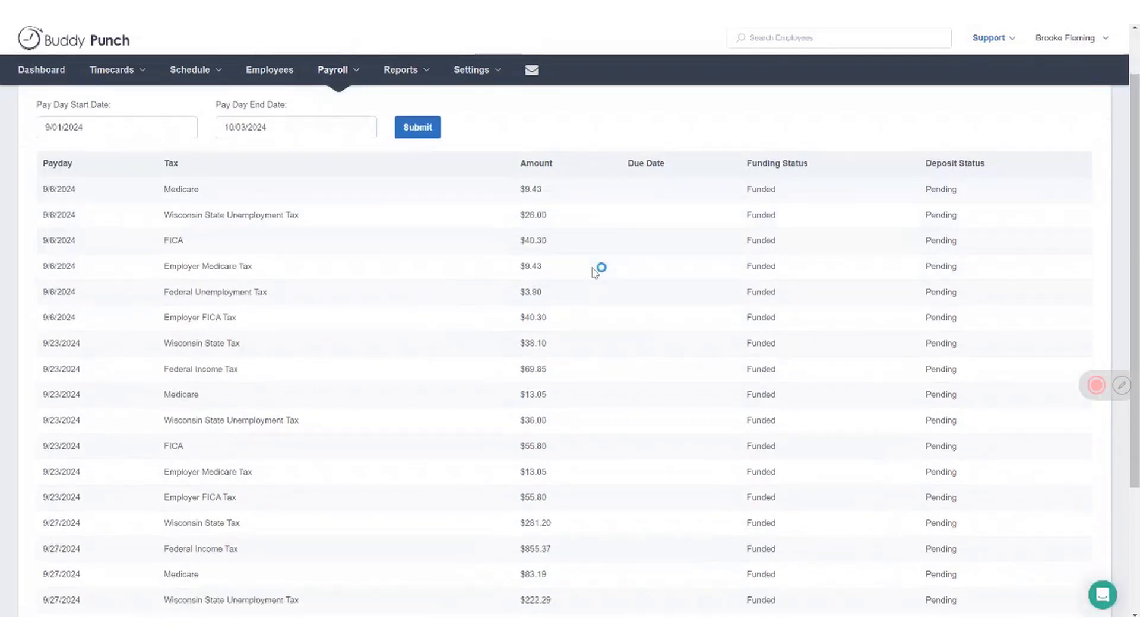
{"action": "scroll", "coordinate": [591, 275], "scroll_direction": "up", "scroll_amount": 4}
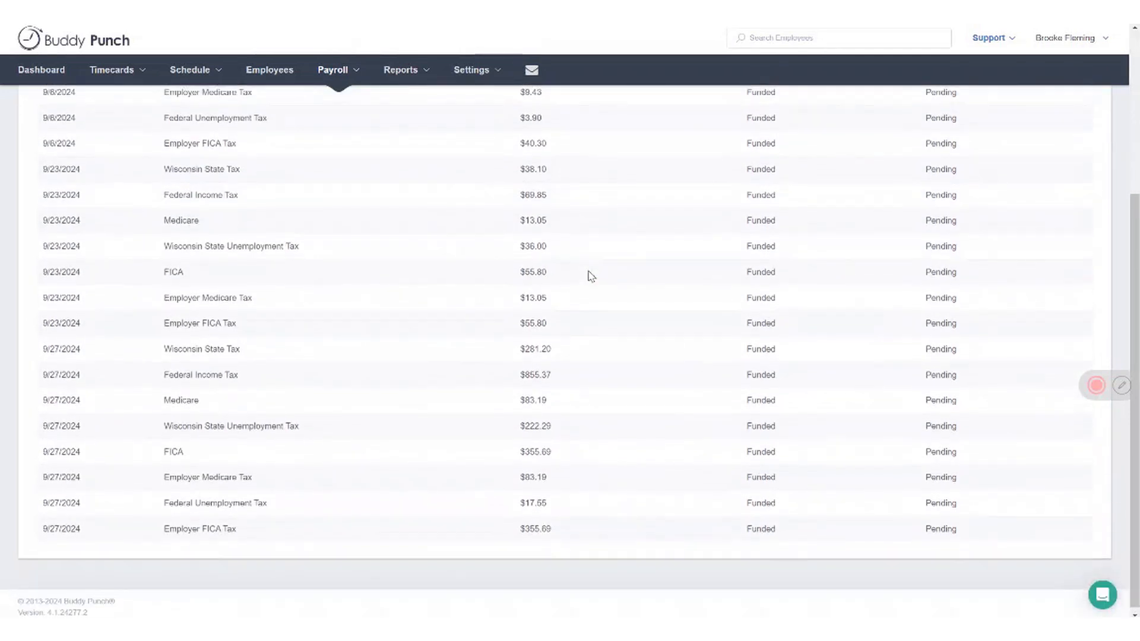
{"action": "left_click", "coordinate": [352, 73]}
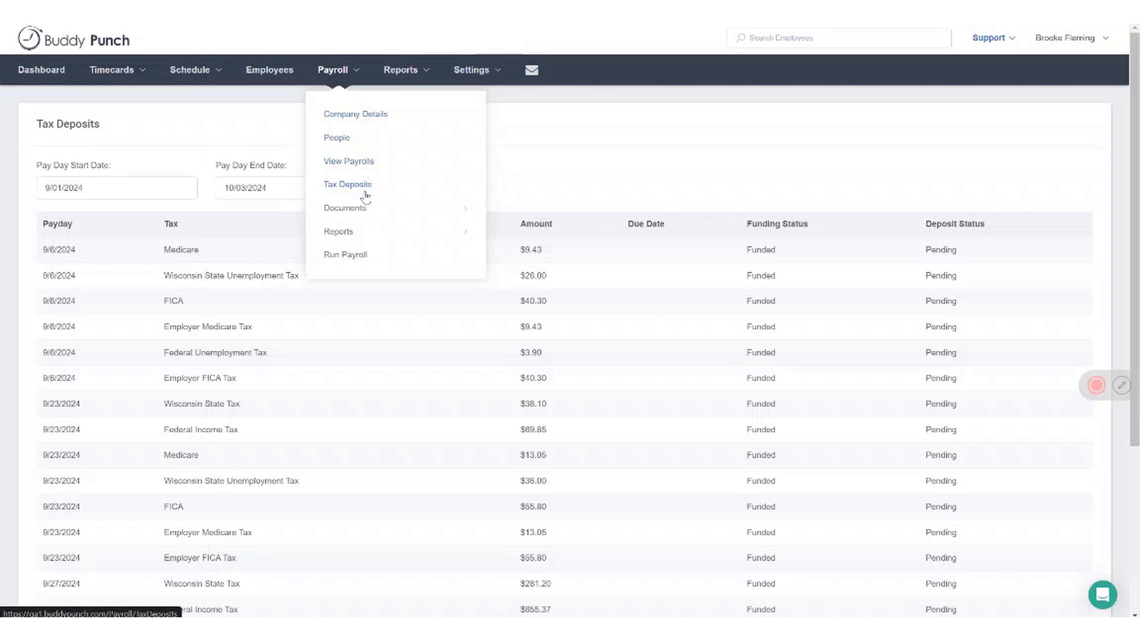
{"action": "mouse_move", "coordinate": [370, 209]}
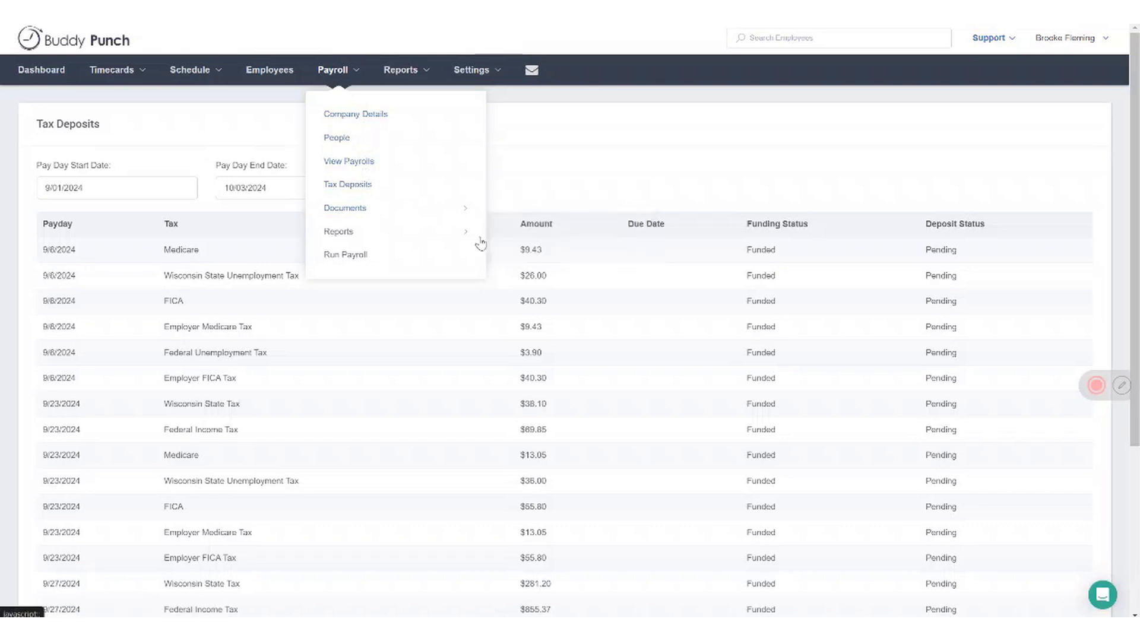
{"action": "mouse_move", "coordinate": [461, 236]}
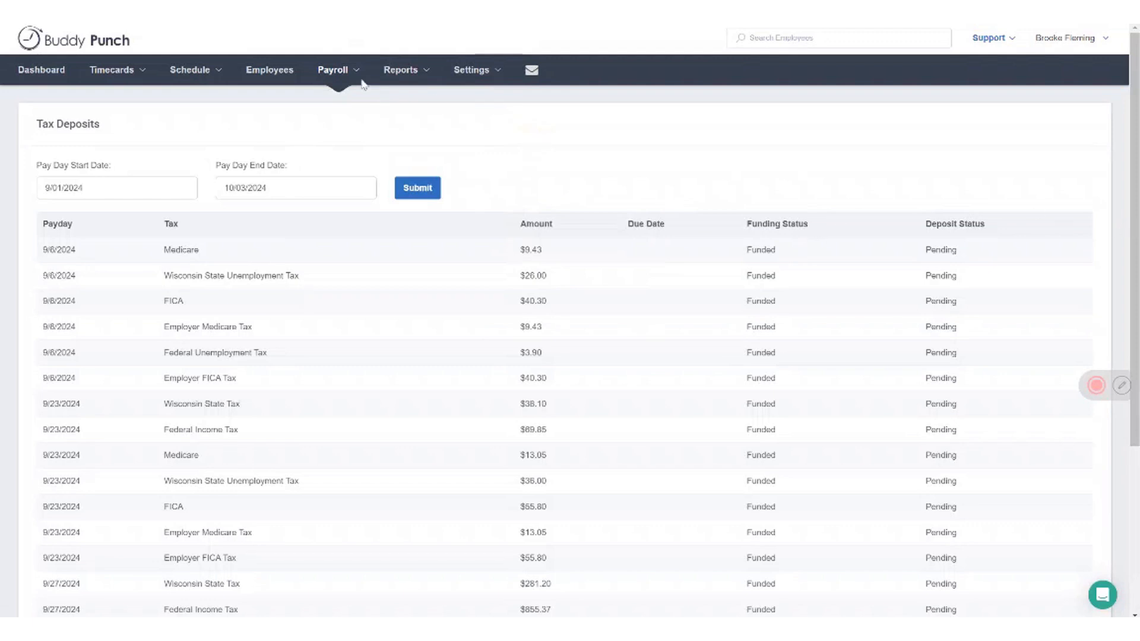
{"action": "left_click", "coordinate": [340, 75]}
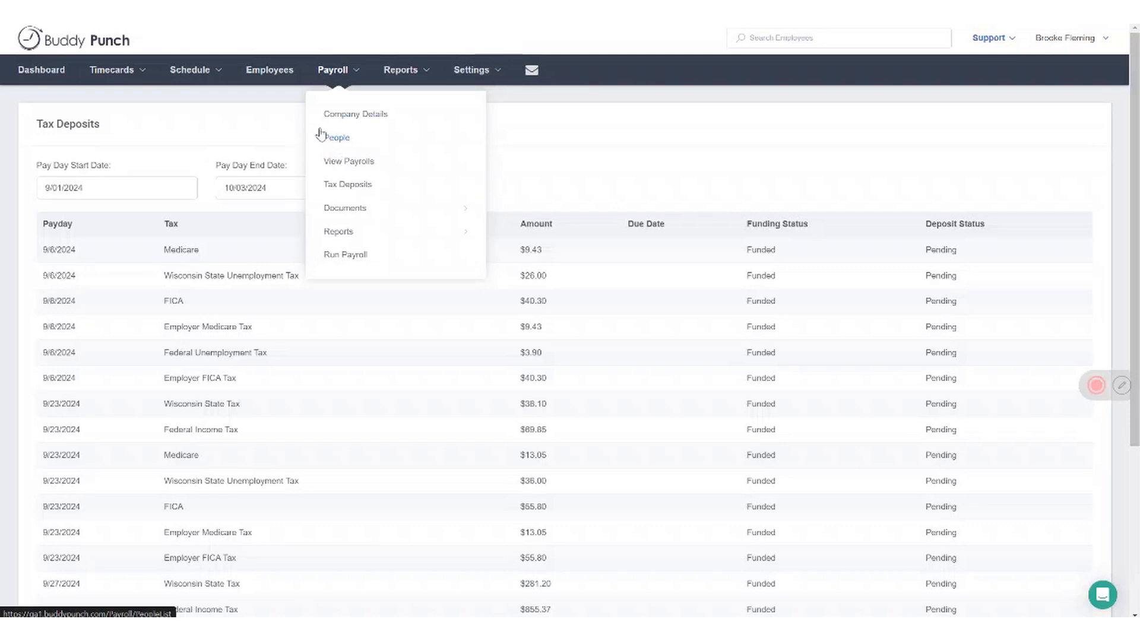
{"action": "mouse_move", "coordinate": [1082, 392]}
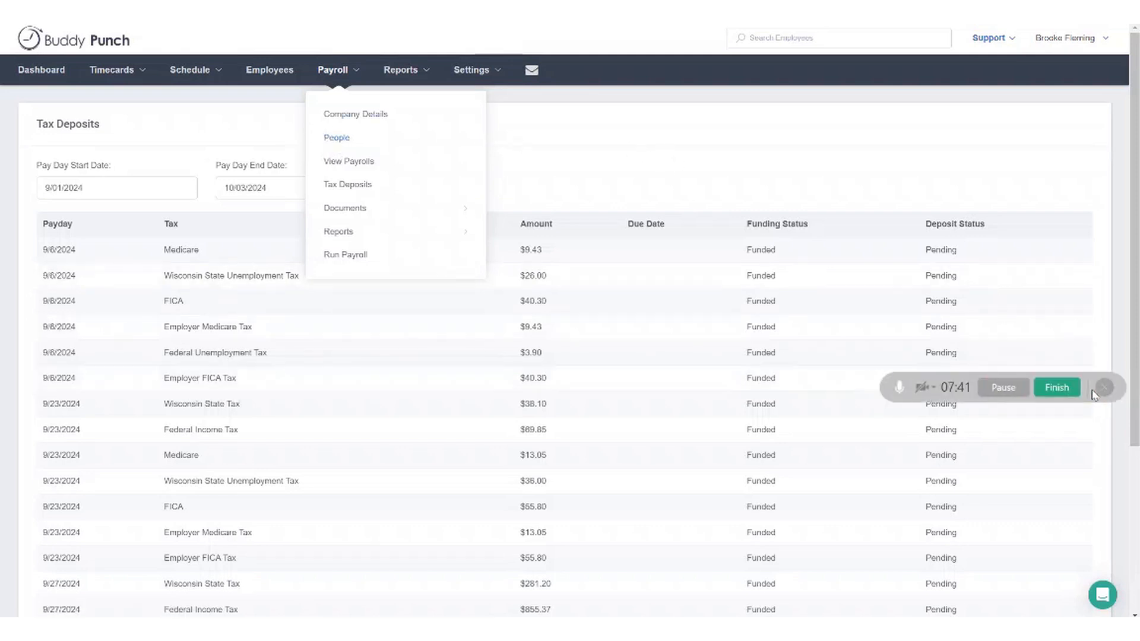